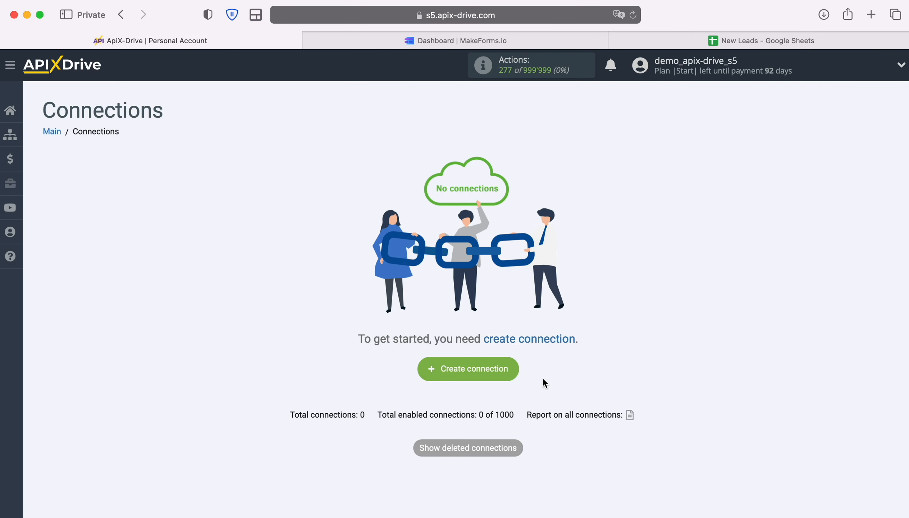
# - Start a new connection and pick MakeForms as the source system
pyautogui.click(516, 370)
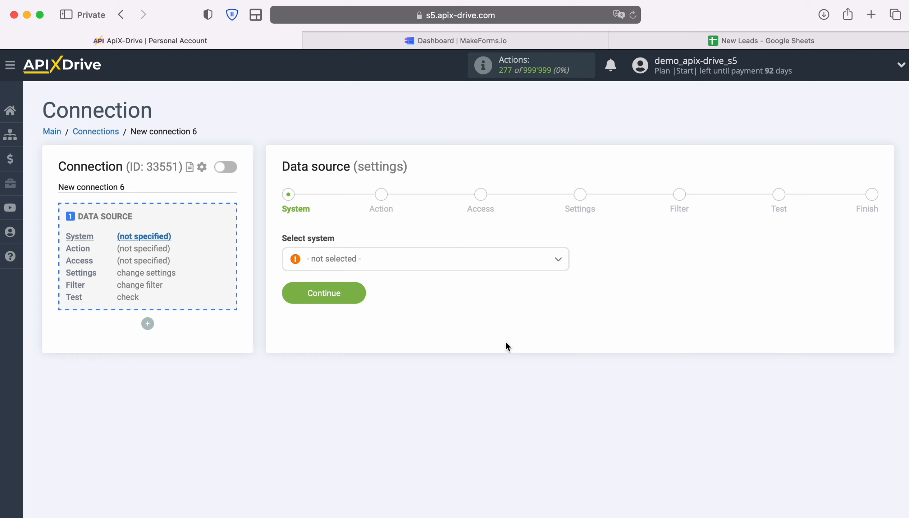
pyautogui.click(523, 270)
pyautogui.scroll(-10, 507, 365)
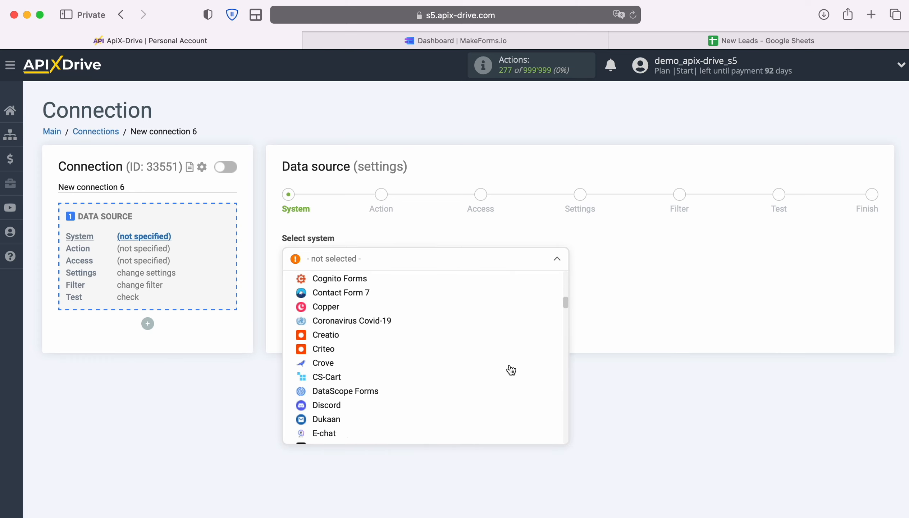
pyautogui.scroll(-15, 511, 370)
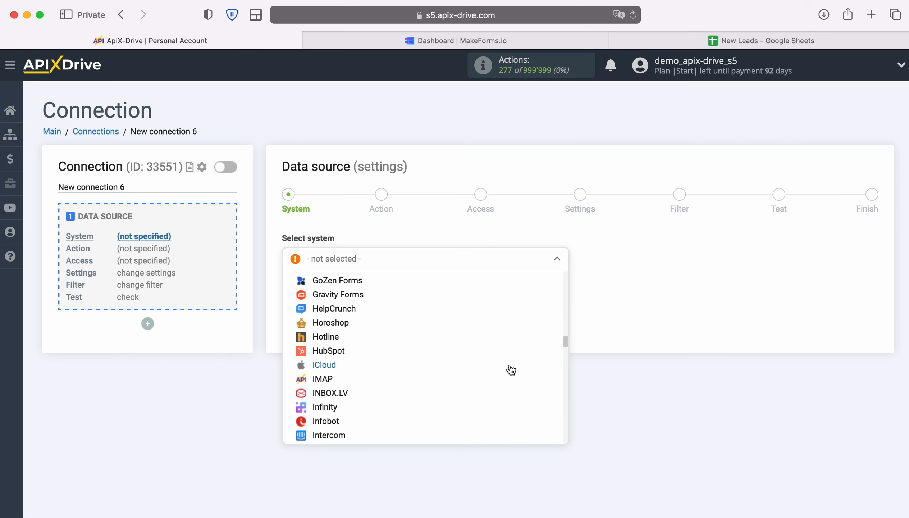
pyautogui.scroll(-8, 511, 370)
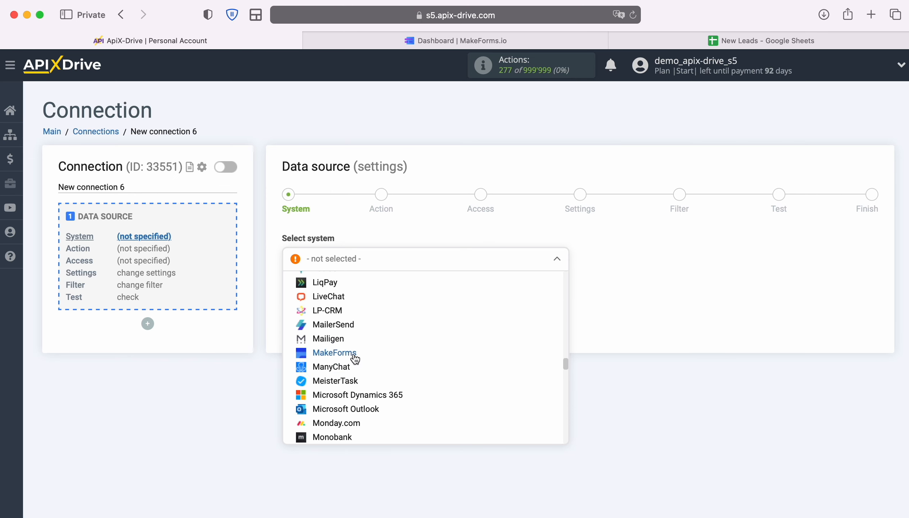
pyautogui.click(412, 353)
pyautogui.click(358, 290)
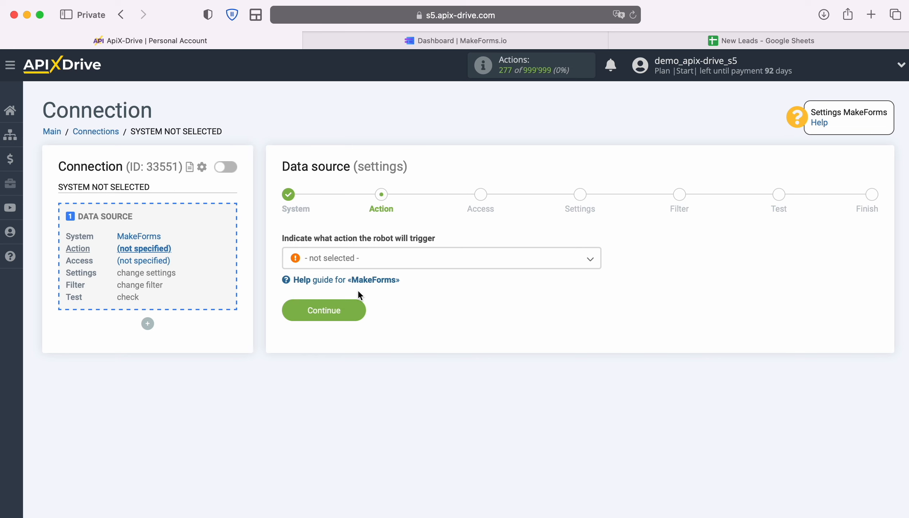
# - Choose Get DATA as the MakeForms source action
pyautogui.click(492, 258)
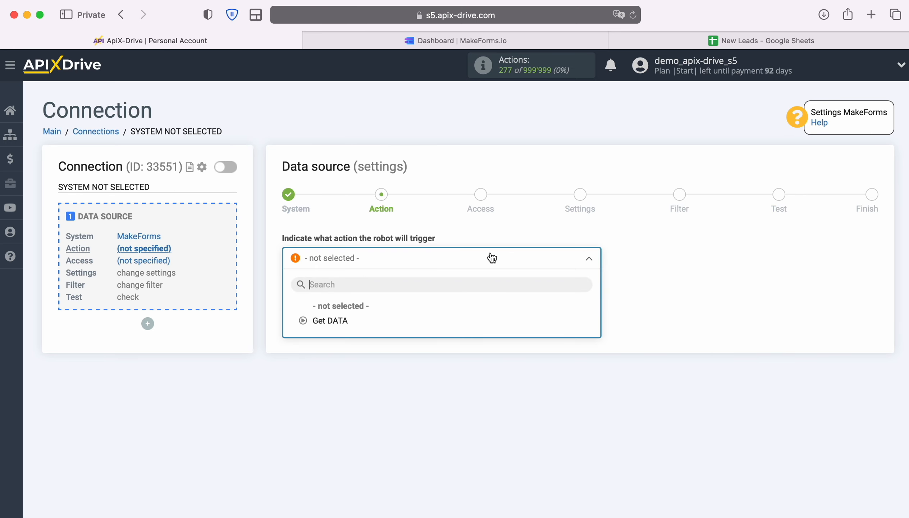
pyautogui.click(342, 320)
pyautogui.click(359, 310)
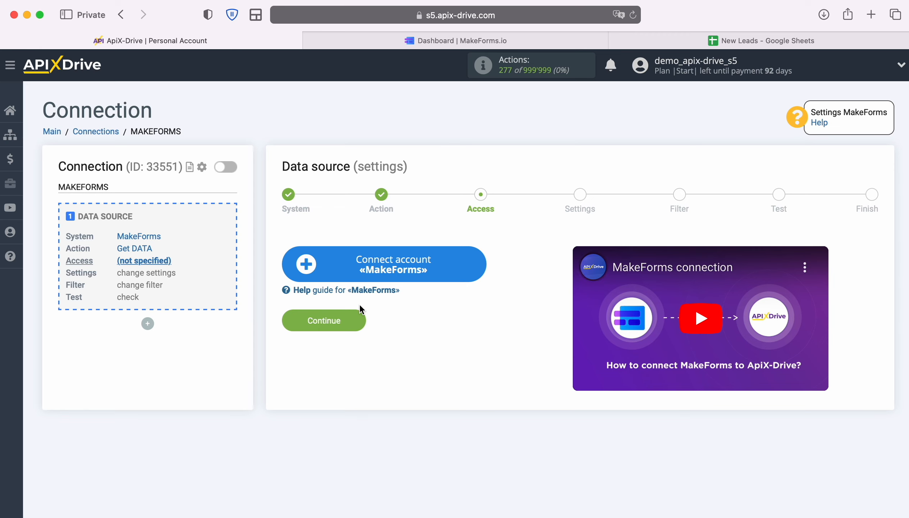
# - Connect a MakeForms account and select it as the source login
pyautogui.click(482, 267)
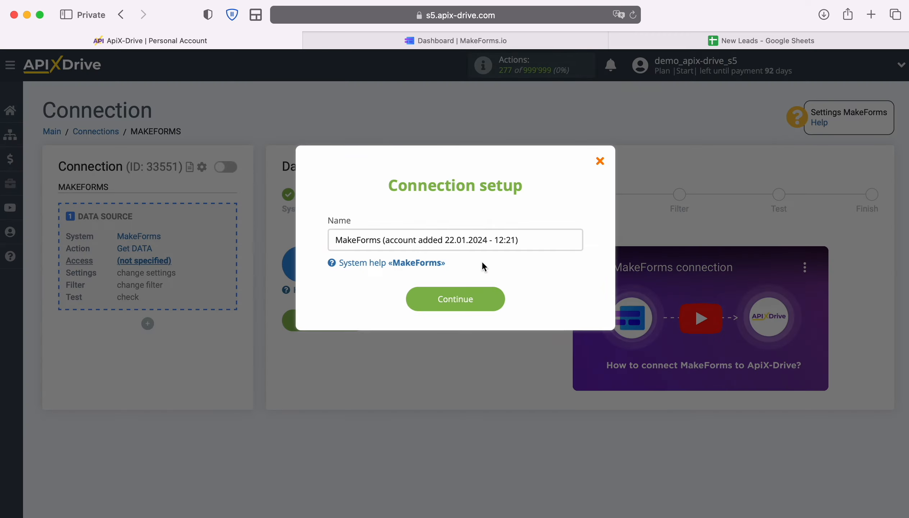
pyautogui.moveTo(529, 240); pyautogui.dragTo(320, 237)
pyautogui.click(321, 238)
pyautogui.click(493, 298)
pyautogui.click(524, 289)
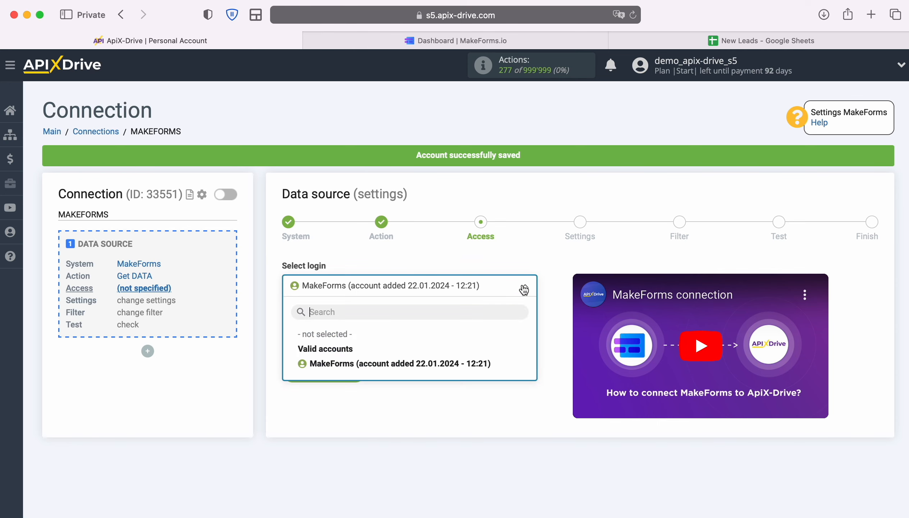
pyautogui.click(475, 362)
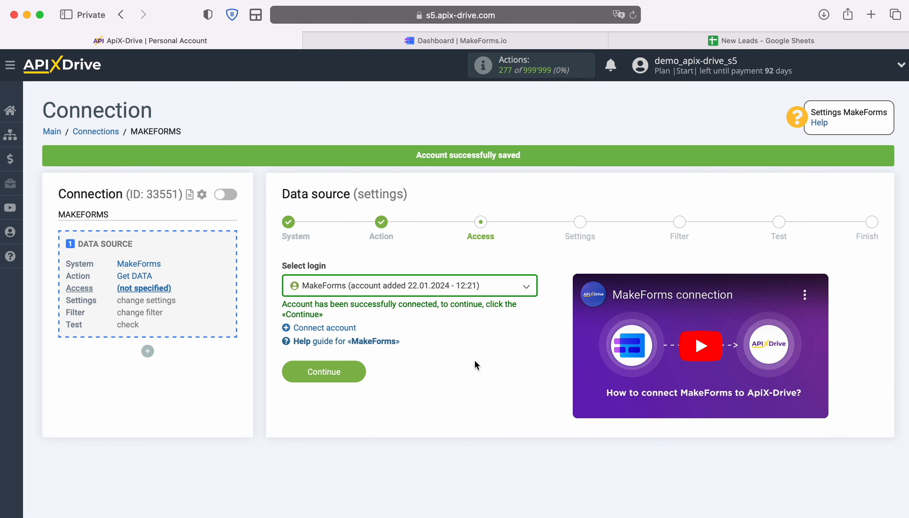
pyautogui.click(360, 370)
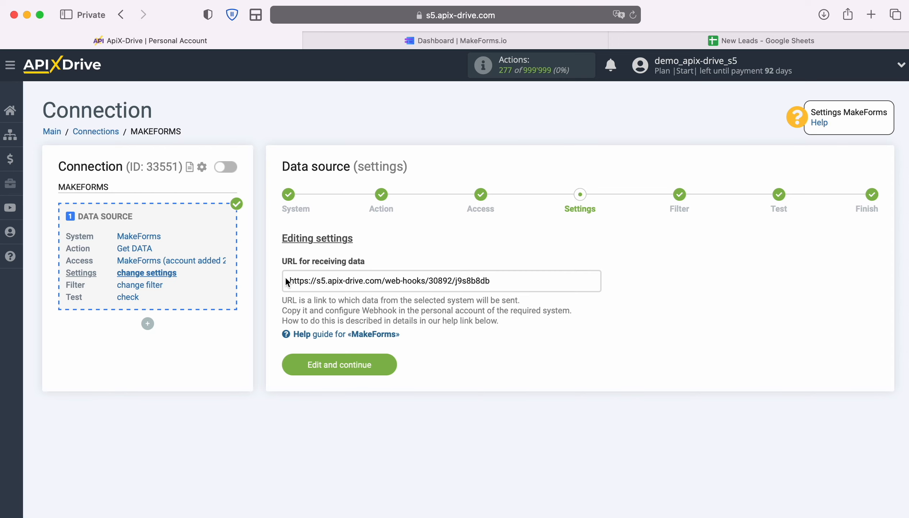
# - Copy the generated webhook URL and switch to the MakeForms dashboard
pyautogui.moveTo(290, 281); pyautogui.dragTo(495, 281)
pyautogui.rightClick(478, 282)
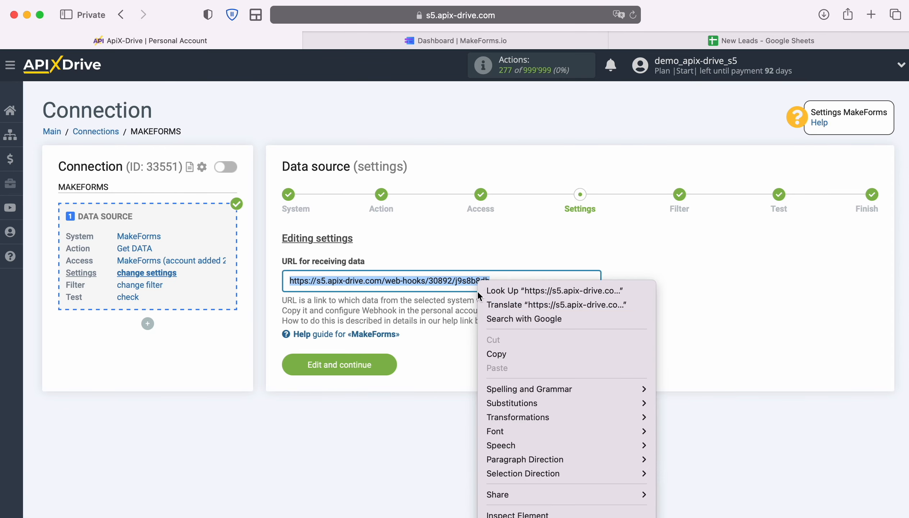
pyautogui.click(505, 351)
pyautogui.click(419, 42)
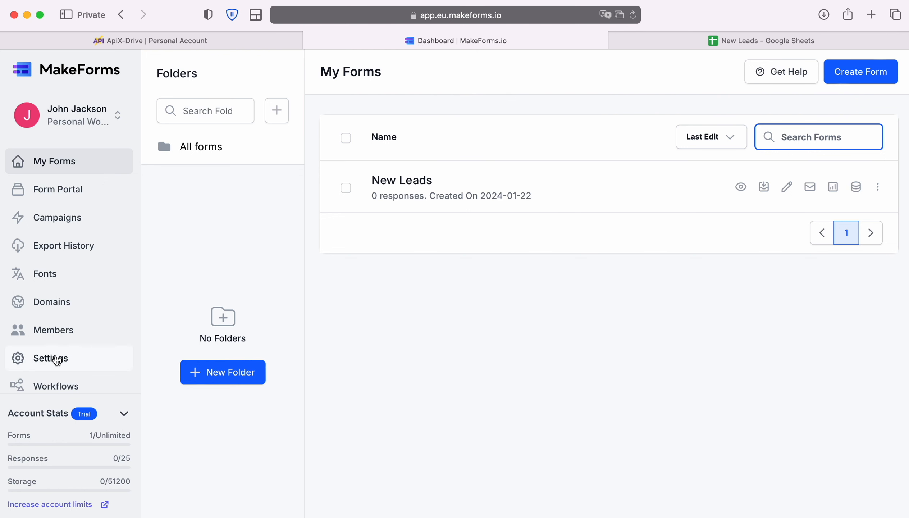
# - Go to the Webhook section under MakeForms Settings > Integrations
pyautogui.click(55, 358)
pyautogui.click(641, 174)
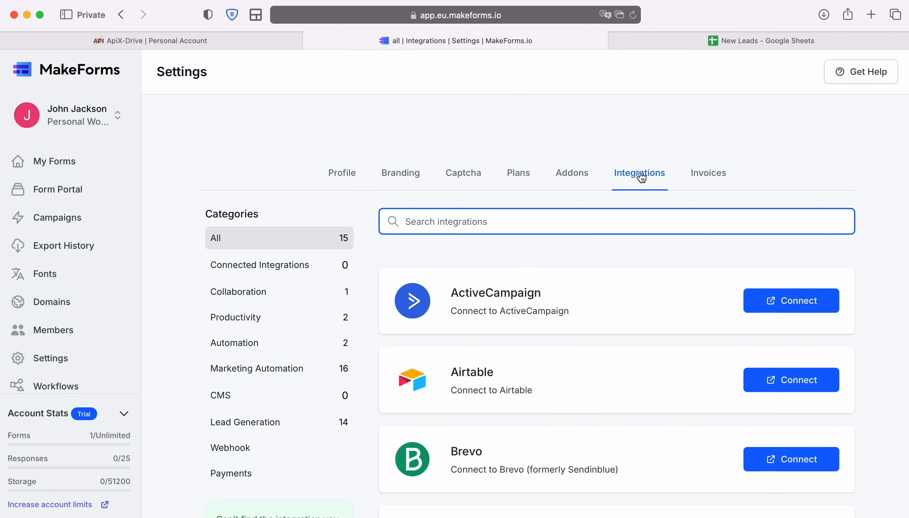
pyautogui.click(232, 448)
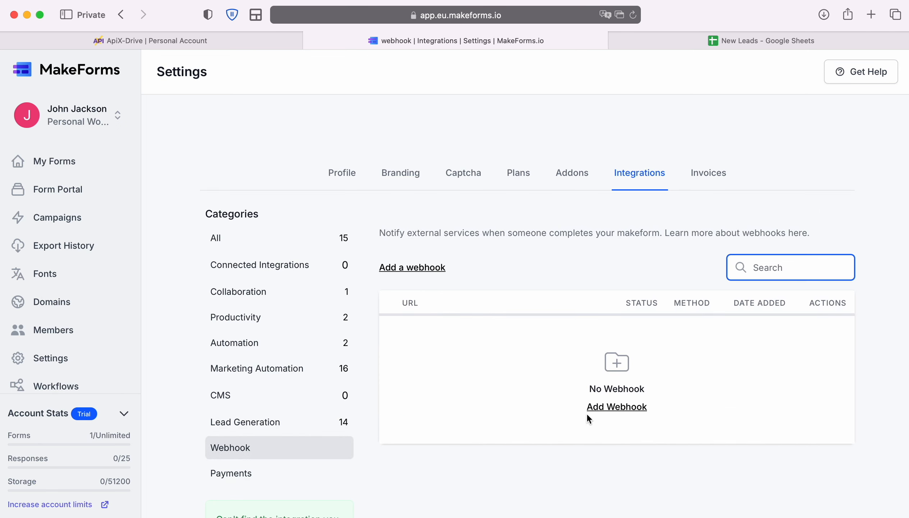
# - Add a webhook with the pasted ApiX-Drive URL as endpoint for the New Leads form, and save
pyautogui.click(613, 409)
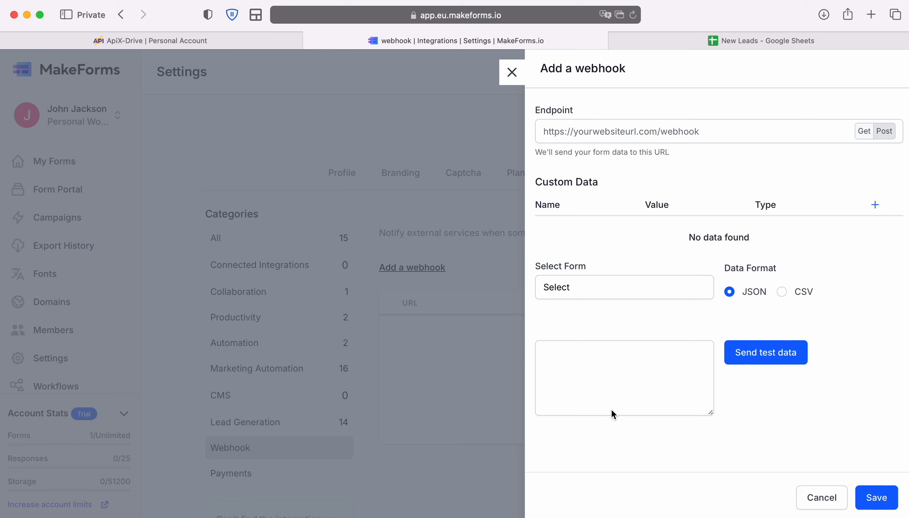
pyautogui.rightClick(573, 134)
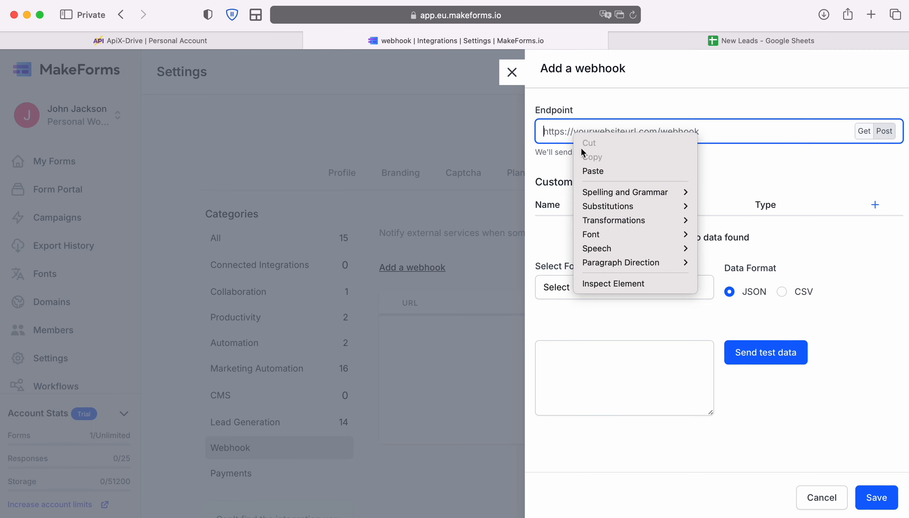
pyautogui.click(595, 169)
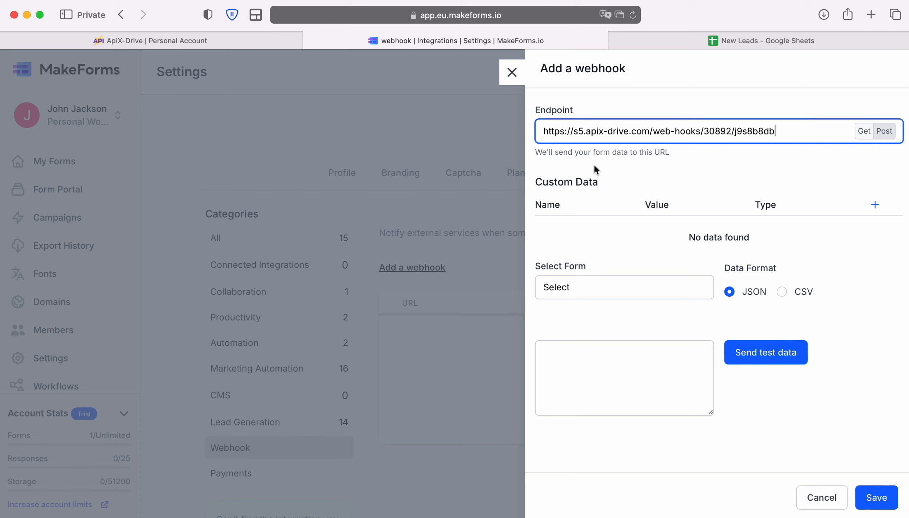
pyautogui.click(594, 285)
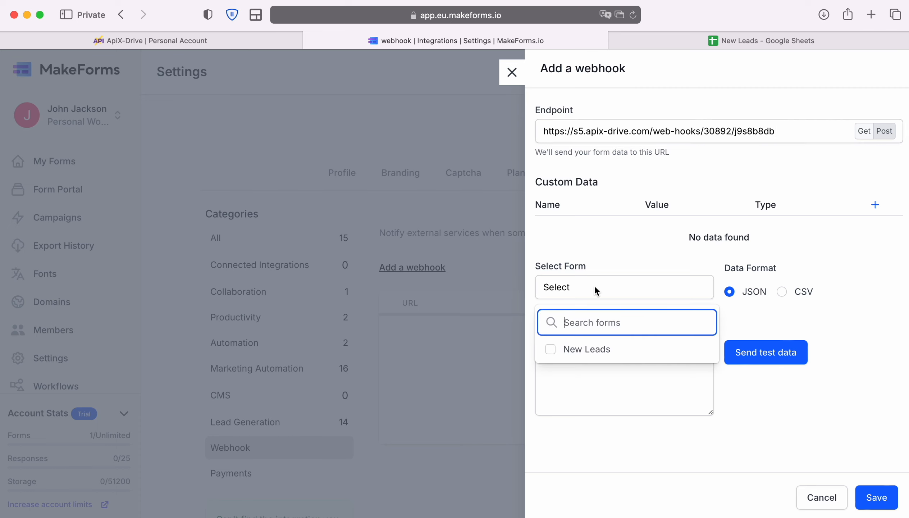
pyautogui.click(581, 353)
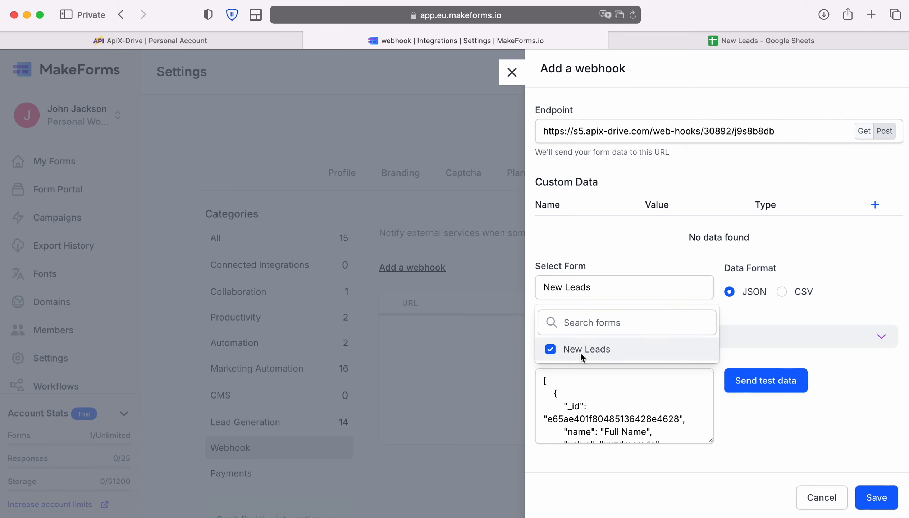
pyautogui.click(883, 430)
pyautogui.click(876, 495)
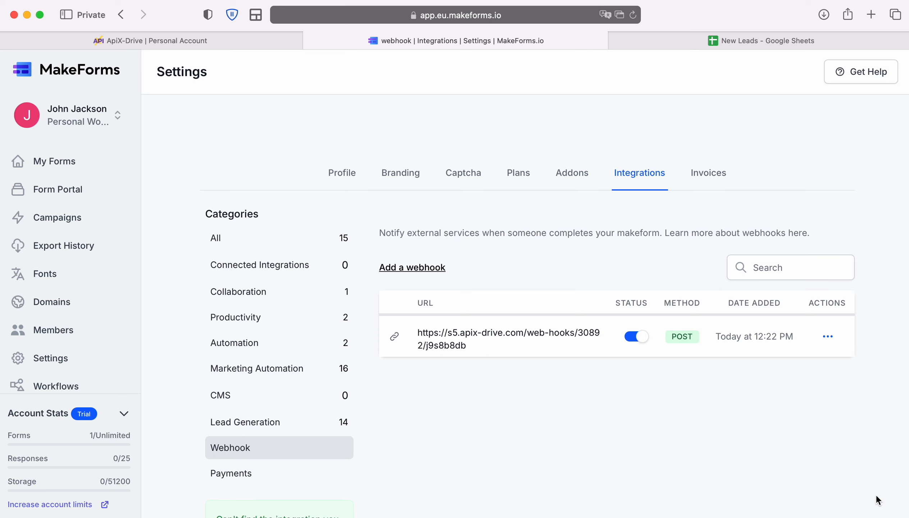
# - Publish the New Leads form and open its live version
pyautogui.click(68, 168)
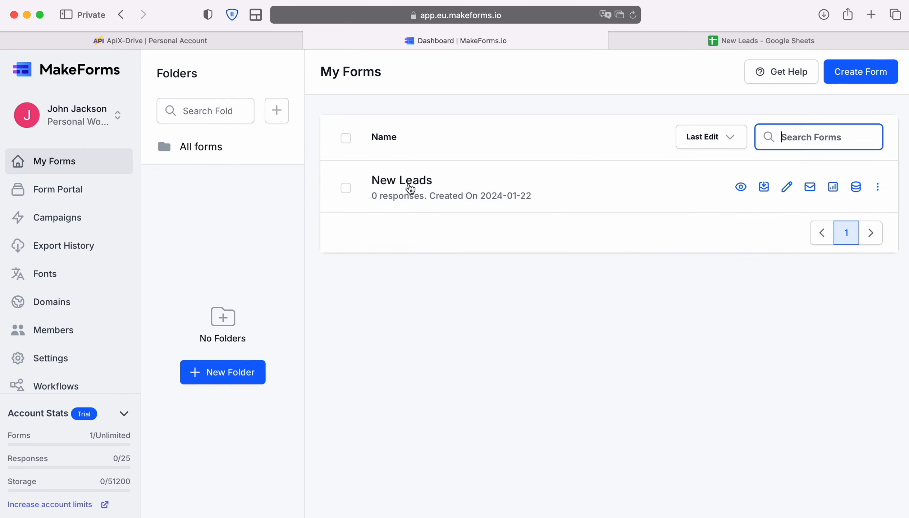
pyautogui.click(410, 188)
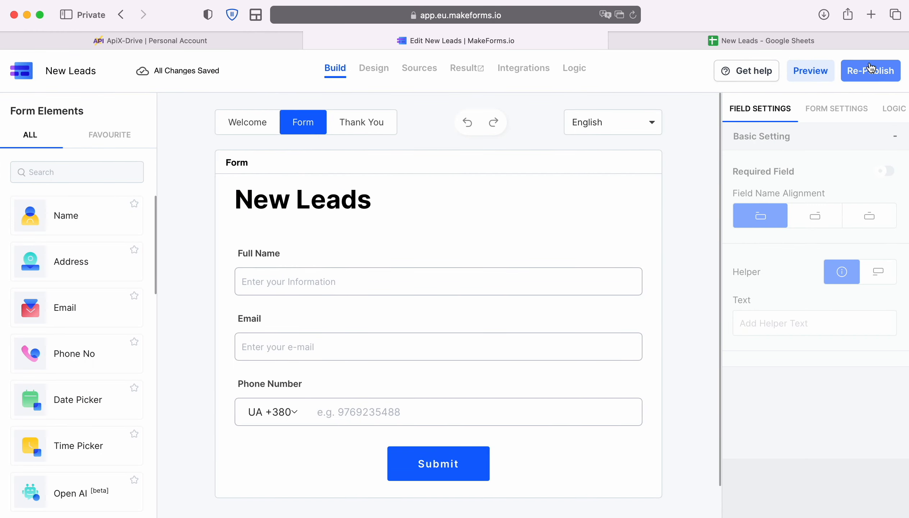
pyautogui.click(871, 69)
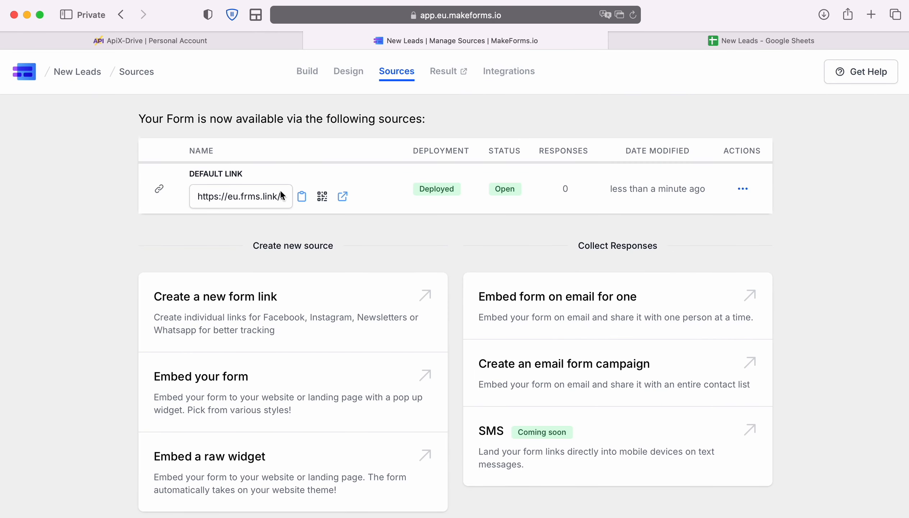
pyautogui.click(342, 197)
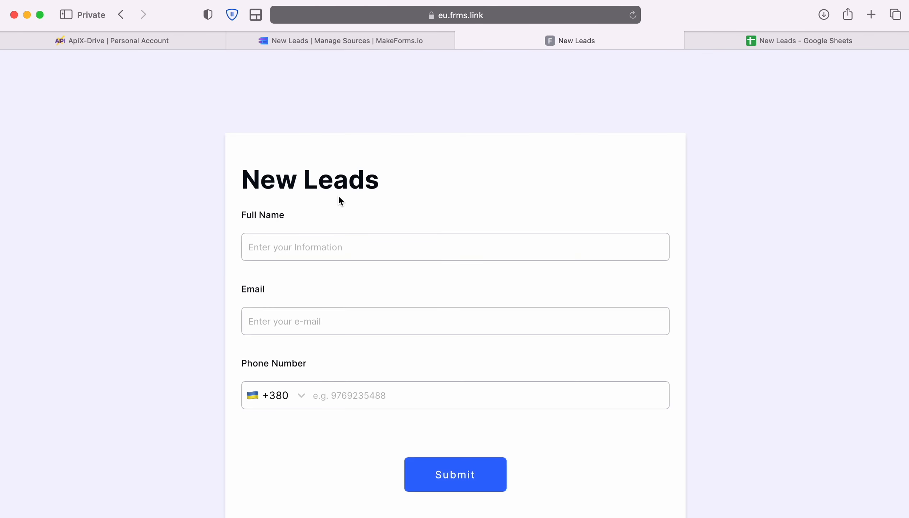
# - Submit the New Leads form with a test contact's full name, e-mail and phone number
pyautogui.click(310, 243)
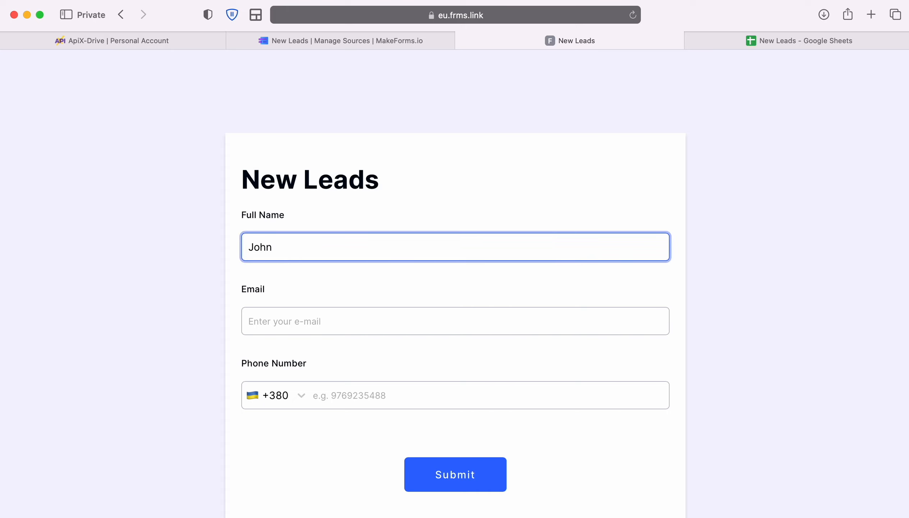
pyautogui.press('Tab')
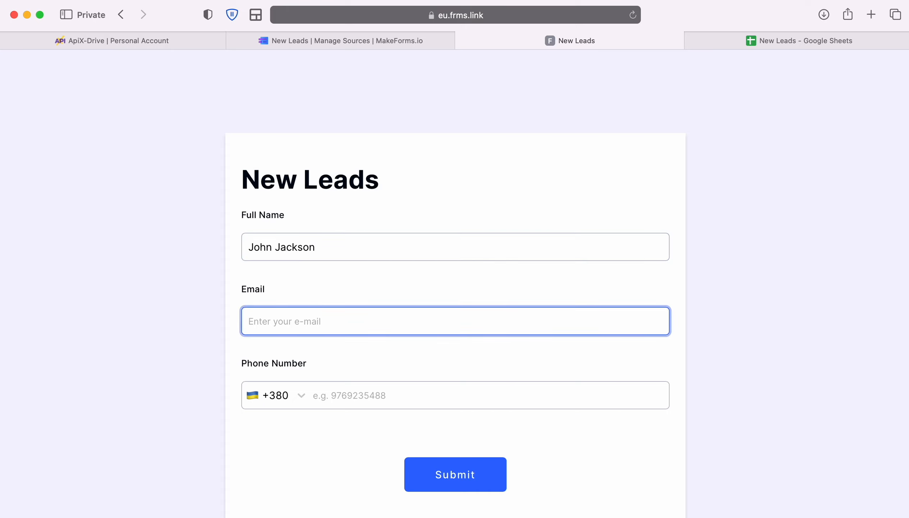
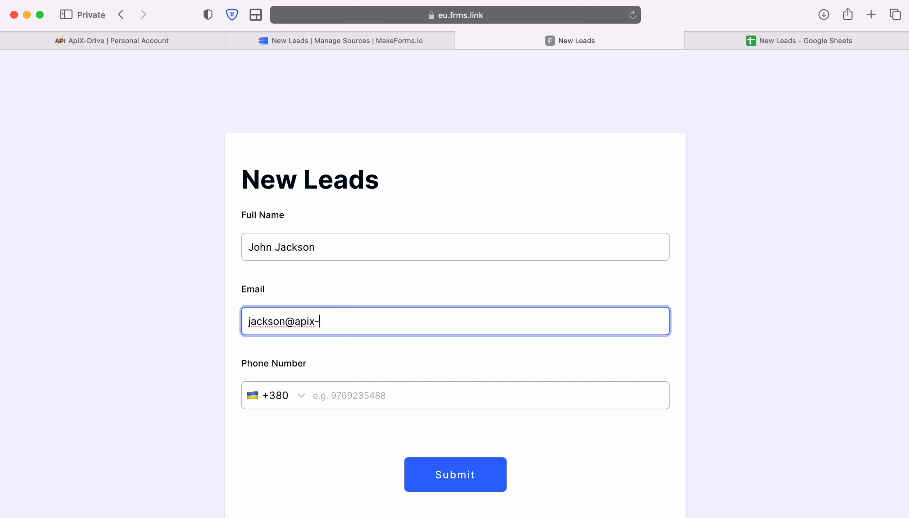
pyautogui.press('Tab')
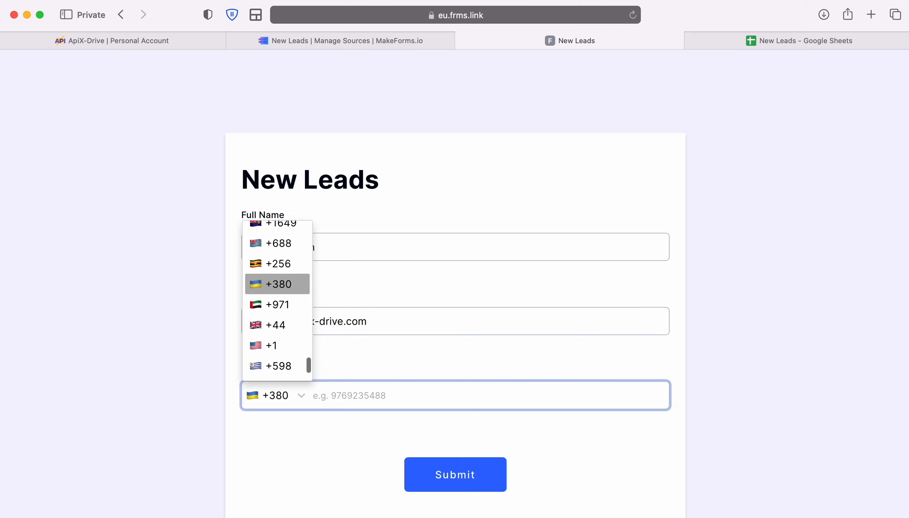
pyautogui.click(321, 394)
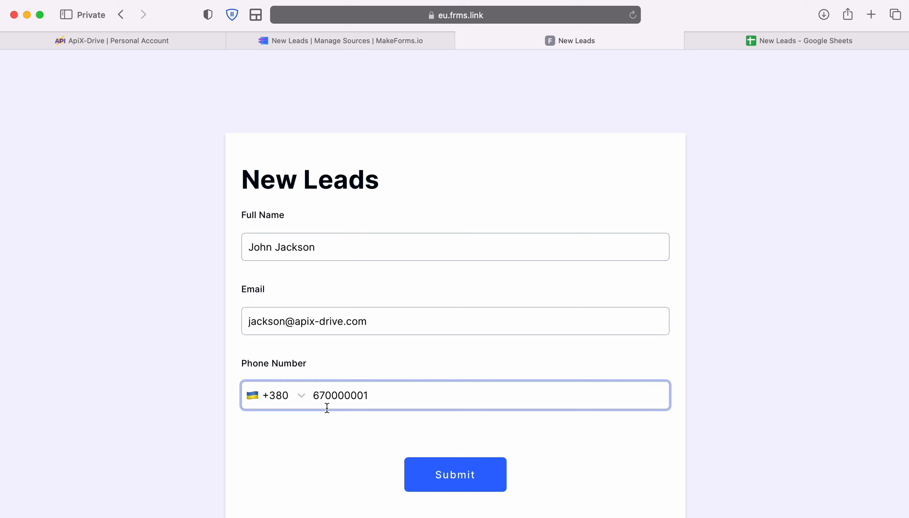
pyautogui.click(447, 463)
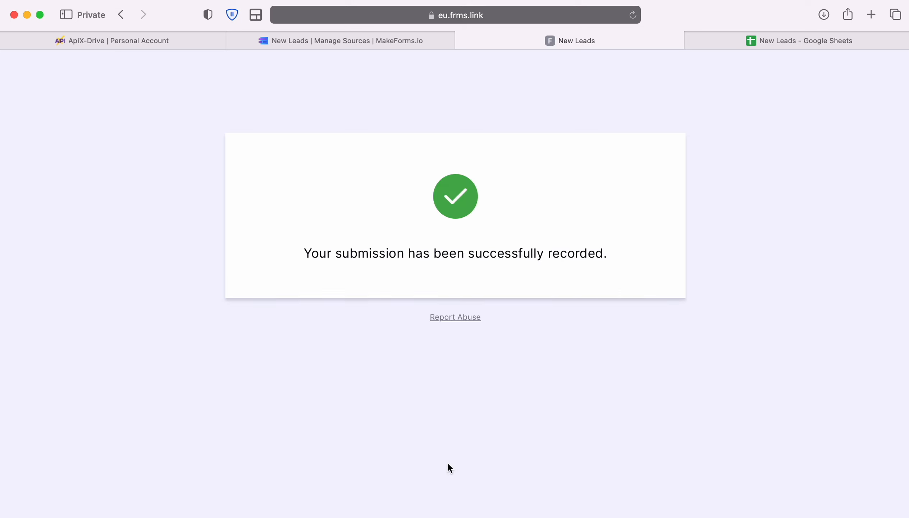
pyautogui.click(127, 41)
# - Save the source settings, skip filtering, and accept the loaded test lead data
pyautogui.click(393, 362)
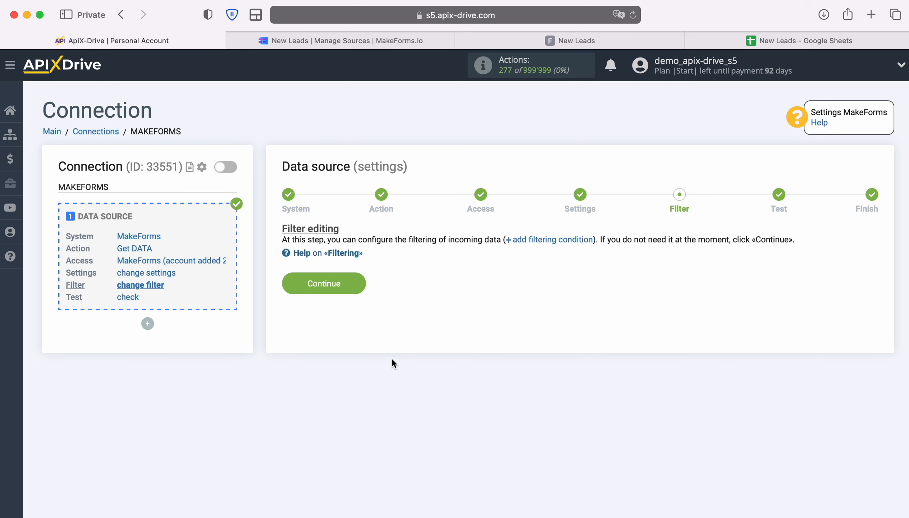
pyautogui.click(358, 284)
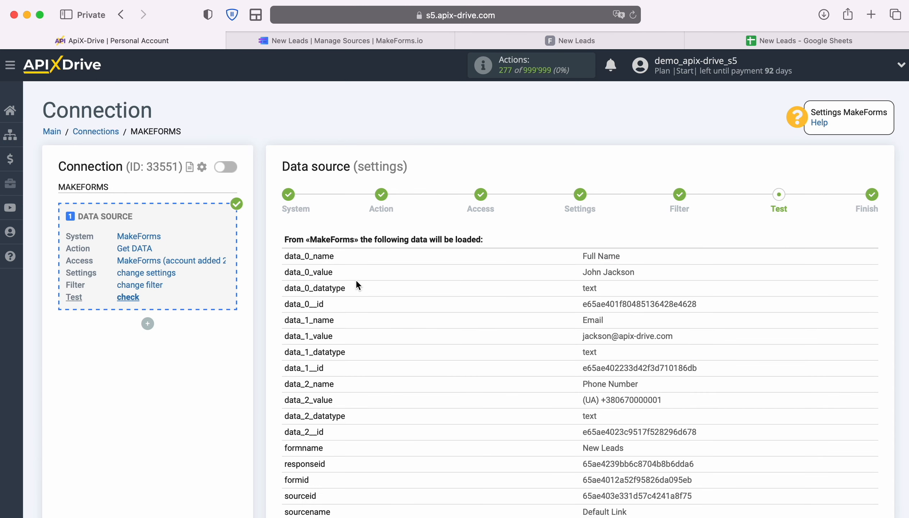
pyautogui.scroll(-3, 833, 335)
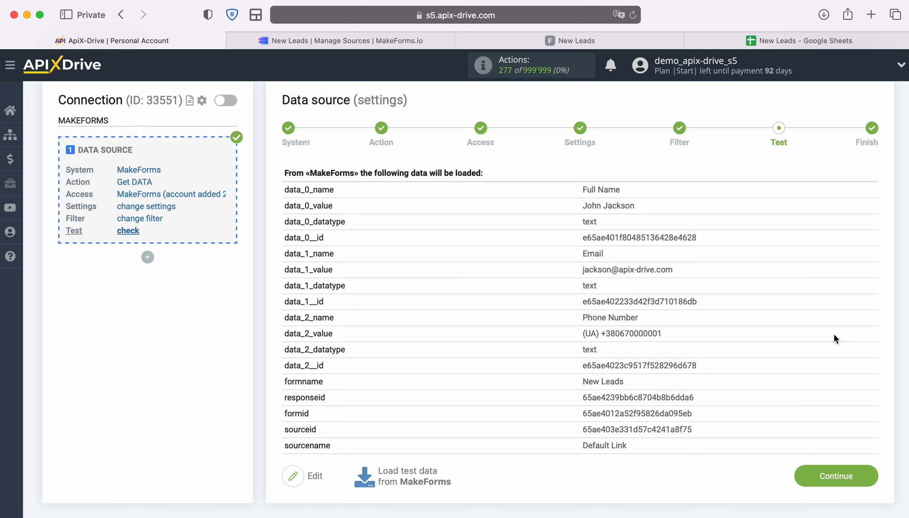
pyautogui.click(870, 469)
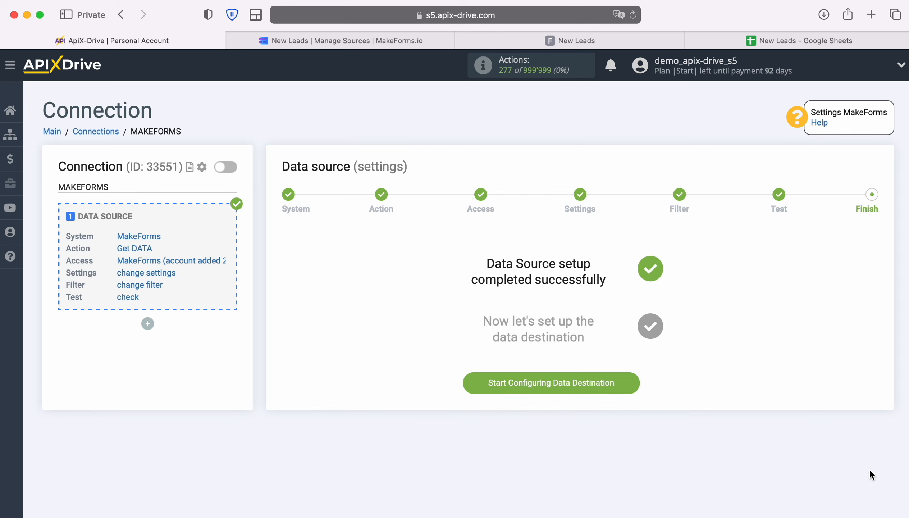
# - Begin the data destination setup and pick Google Sheets as the system
pyautogui.click(638, 383)
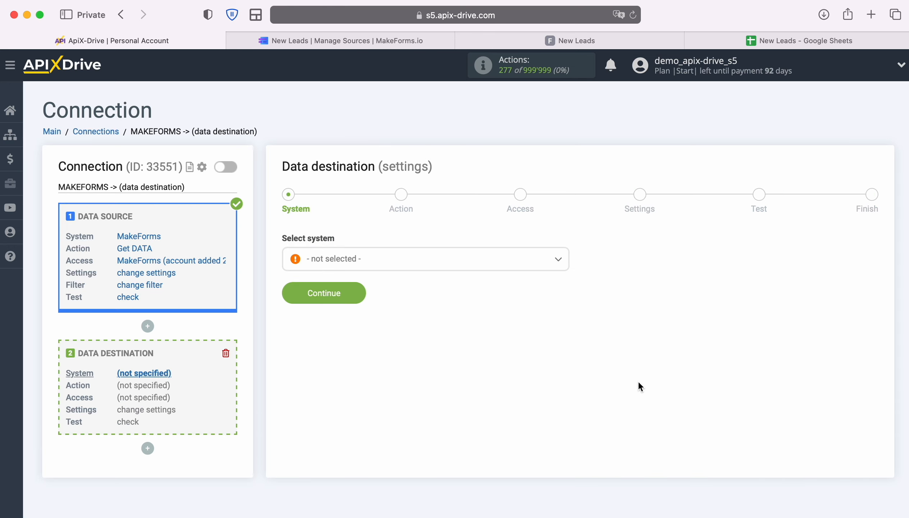
pyautogui.click(539, 262)
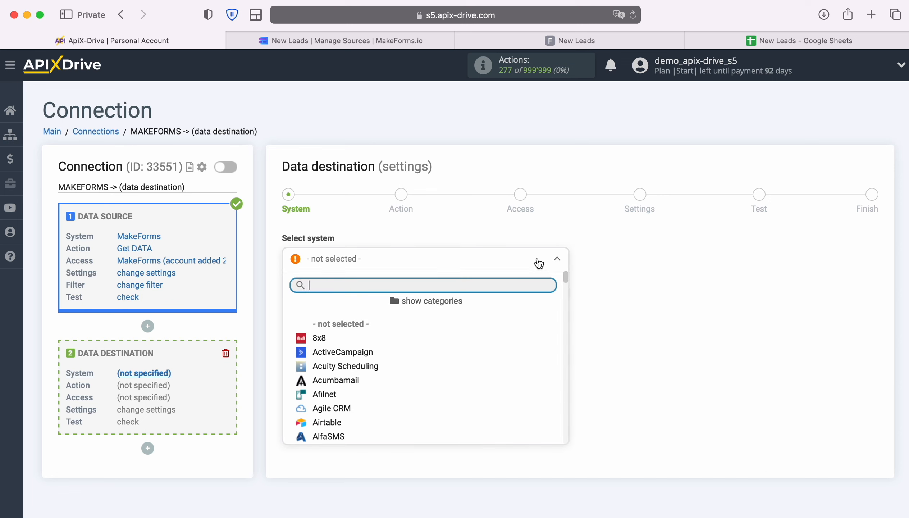
pyautogui.scroll(-15, 515, 391)
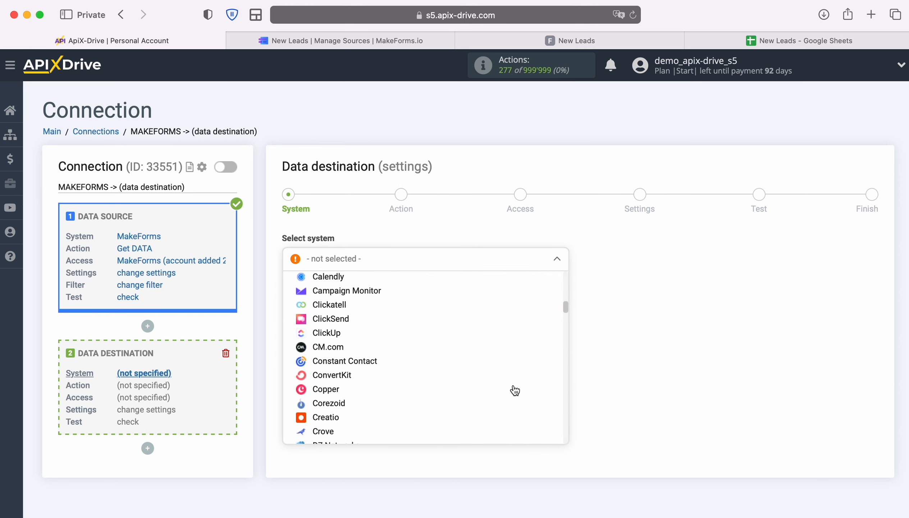
pyautogui.scroll(-8, 515, 391)
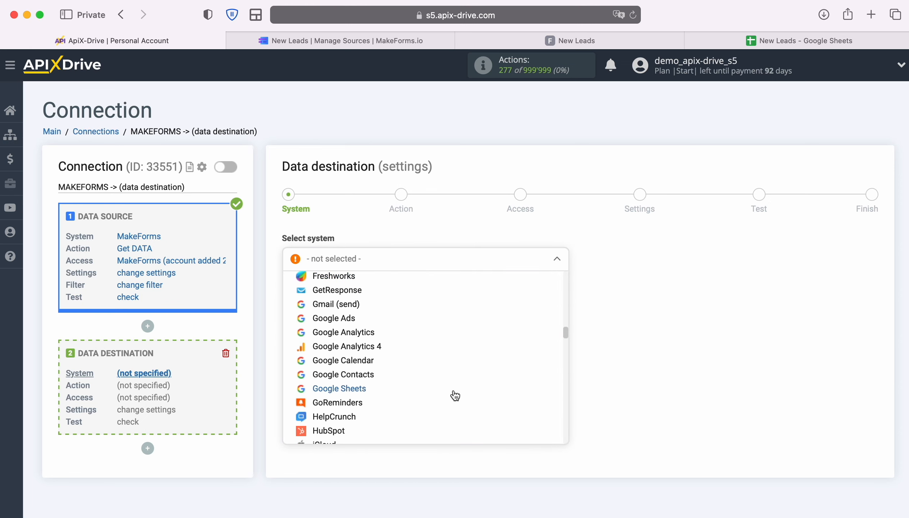
pyautogui.click(364, 394)
pyautogui.click(358, 290)
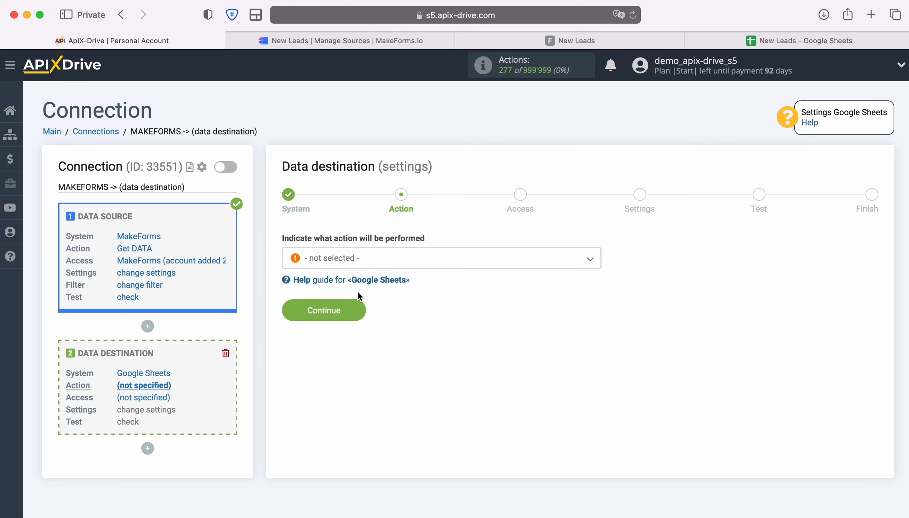
# - Choose Add ROW as the Google Sheets destination action
pyautogui.click(436, 263)
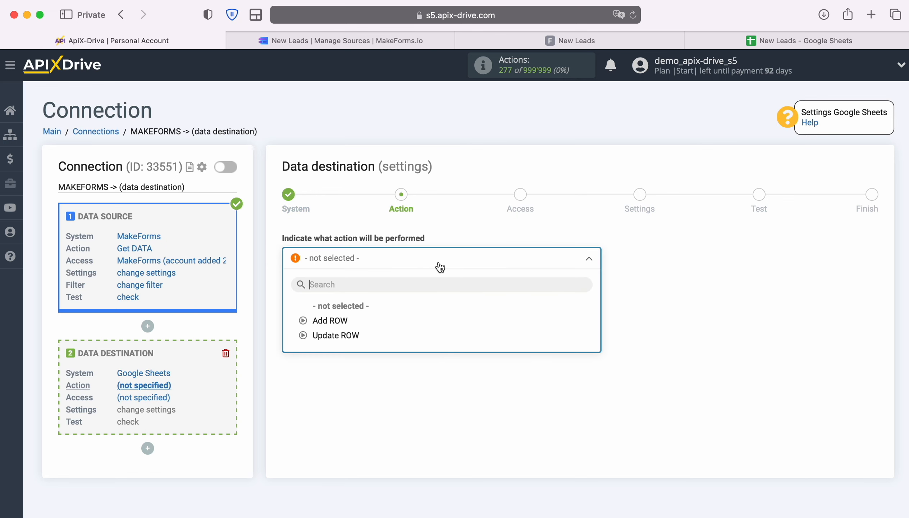
pyautogui.click(363, 322)
pyautogui.click(358, 310)
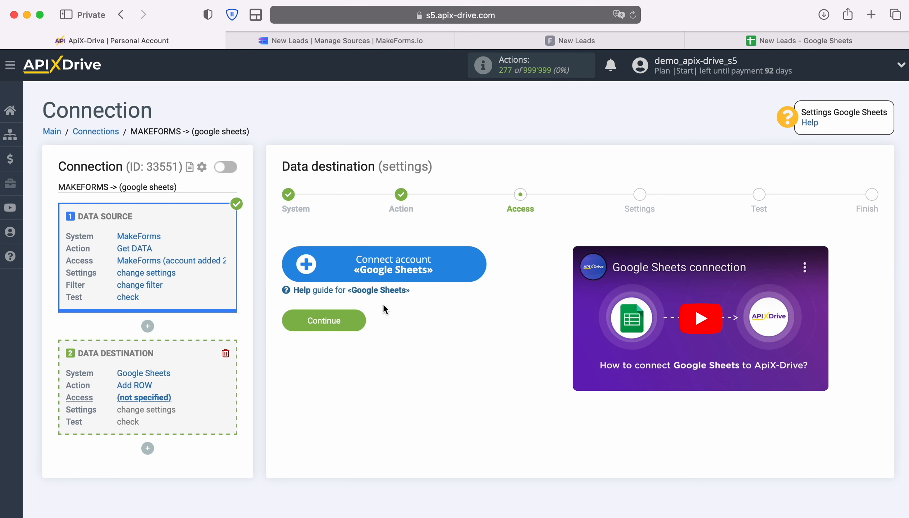
# - Sign in with the saved Google account and grant Google Drive and Sheets access
pyautogui.click(471, 268)
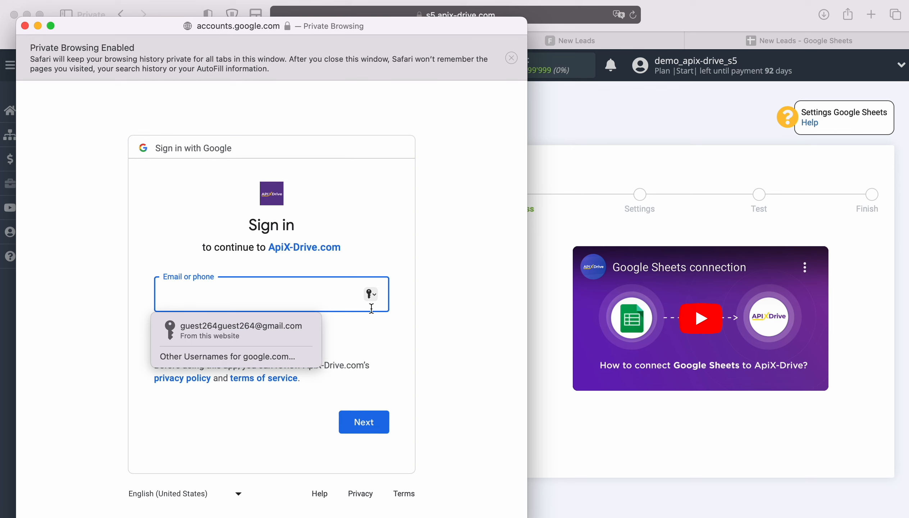
pyautogui.click(284, 332)
pyautogui.click(367, 424)
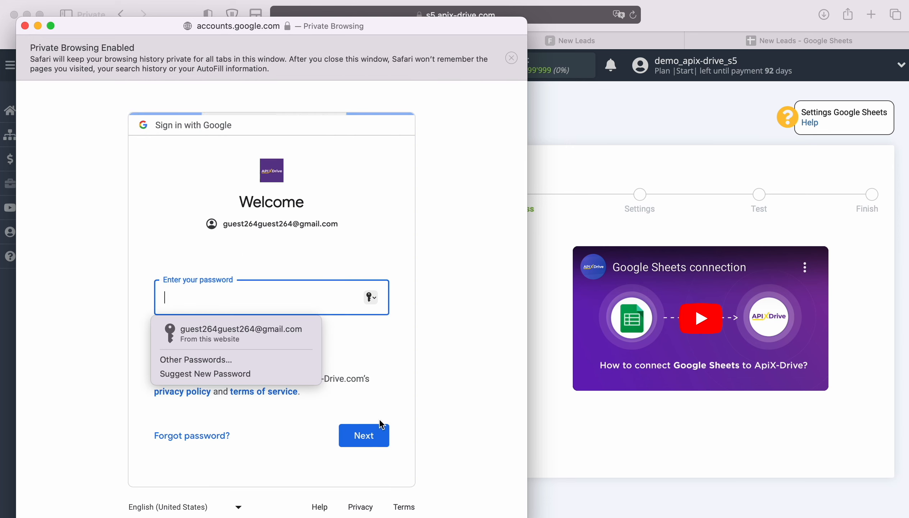
pyautogui.click(297, 338)
pyautogui.click(363, 435)
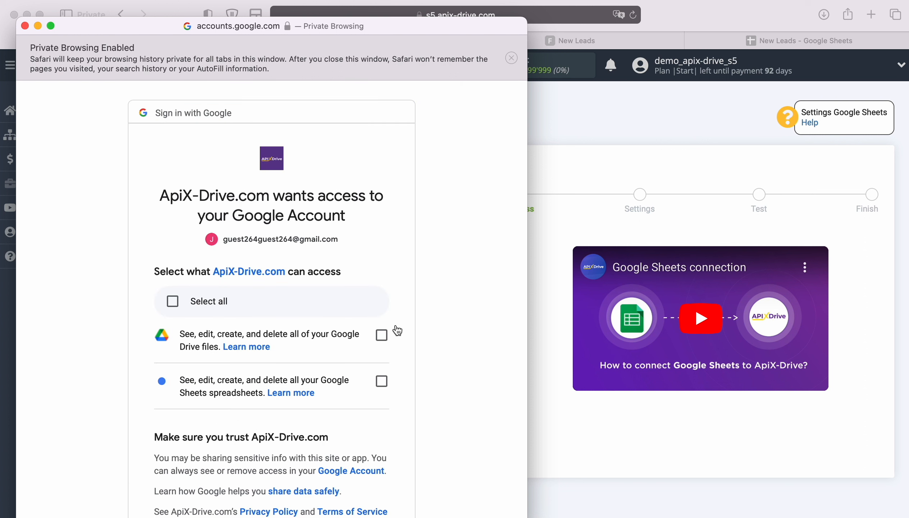
pyautogui.click(379, 338)
pyautogui.click(381, 381)
pyautogui.scroll(-3, 448, 422)
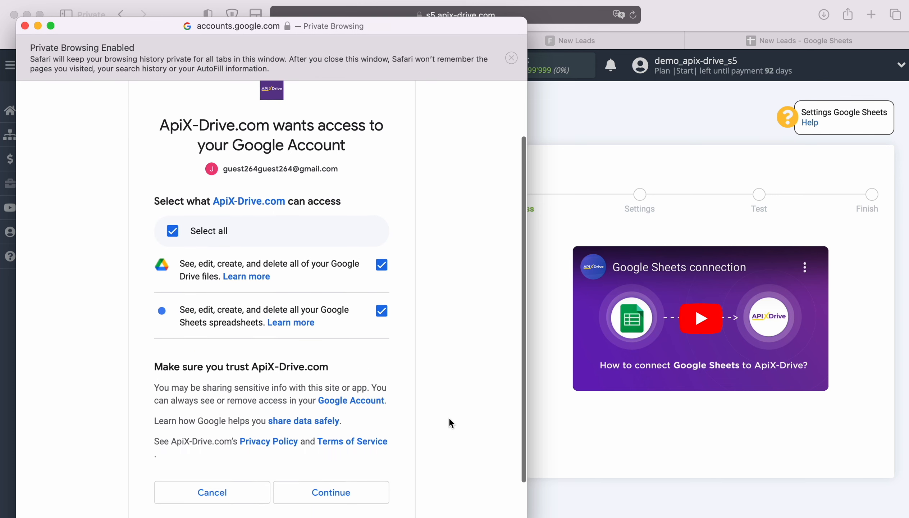
pyautogui.click(369, 480)
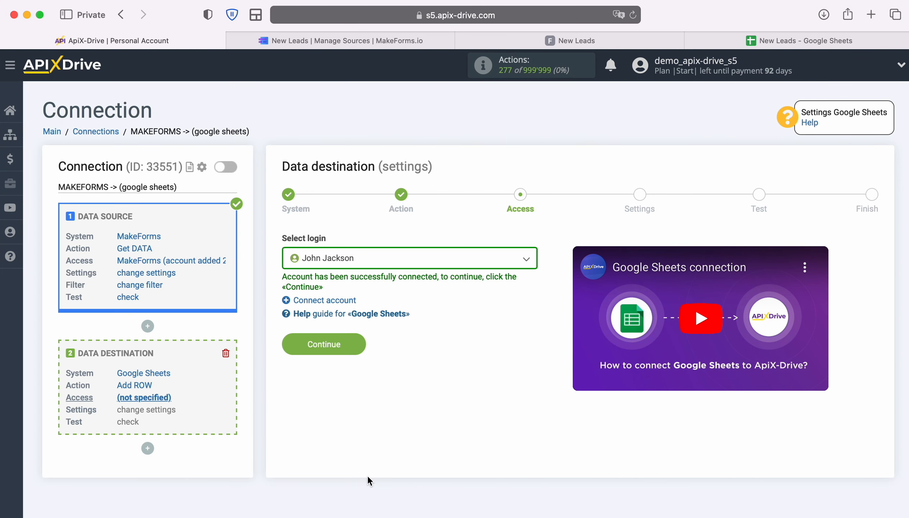
# - Select the connected Google account as the destination login
pyautogui.click(510, 262)
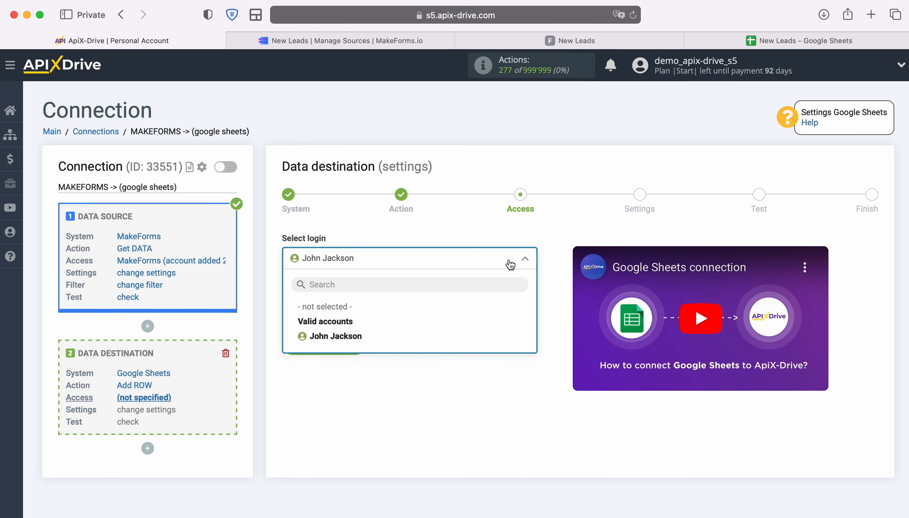
pyautogui.click(366, 335)
pyautogui.click(357, 344)
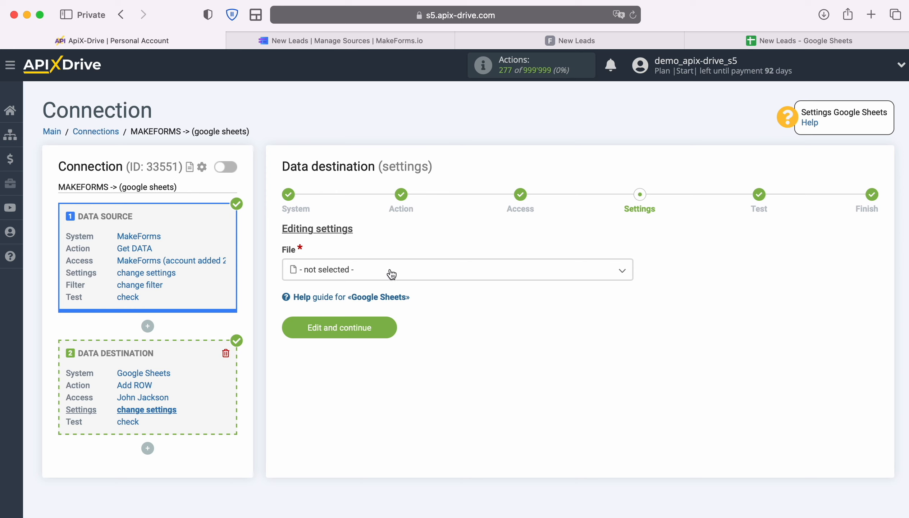
# - Choose the New Leads file and the New Leads sheet
pyautogui.click(390, 271)
pyautogui.click(339, 341)
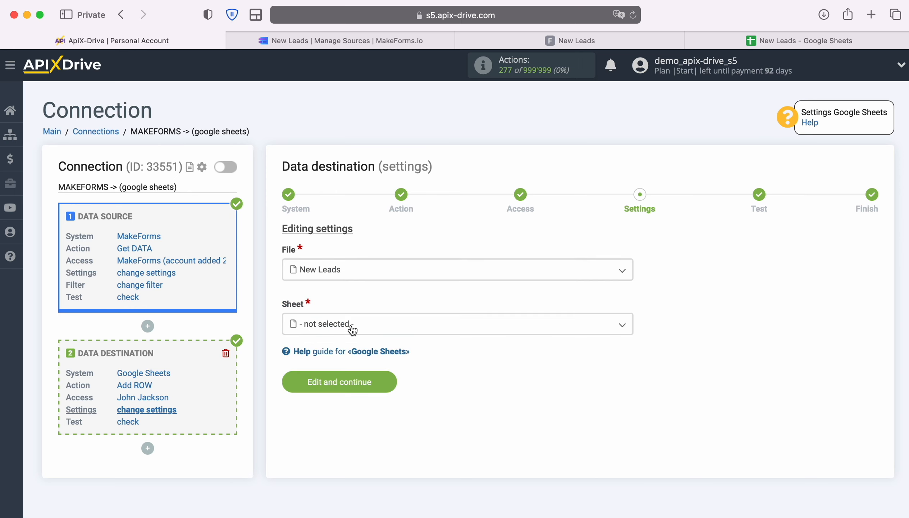
pyautogui.click(348, 325)
pyautogui.click(342, 388)
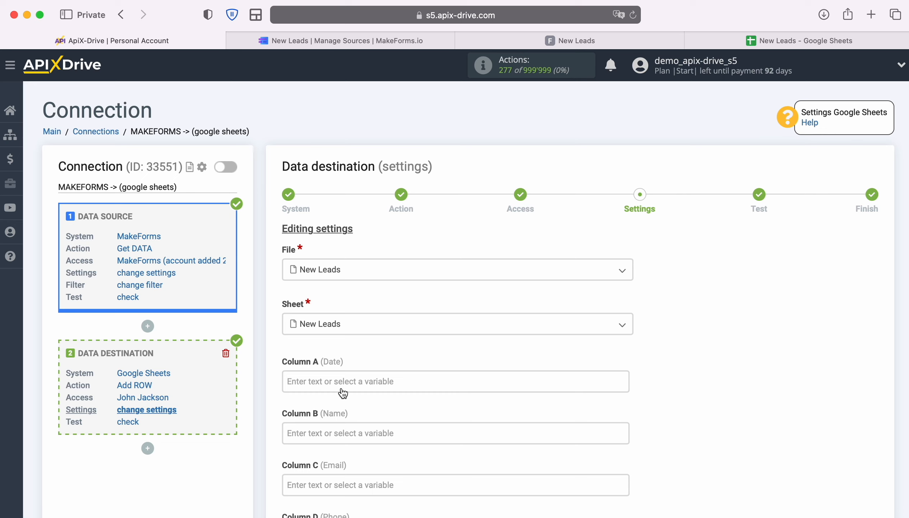
# - Fill Column A with the system Date and Time variables
pyautogui.click(331, 379)
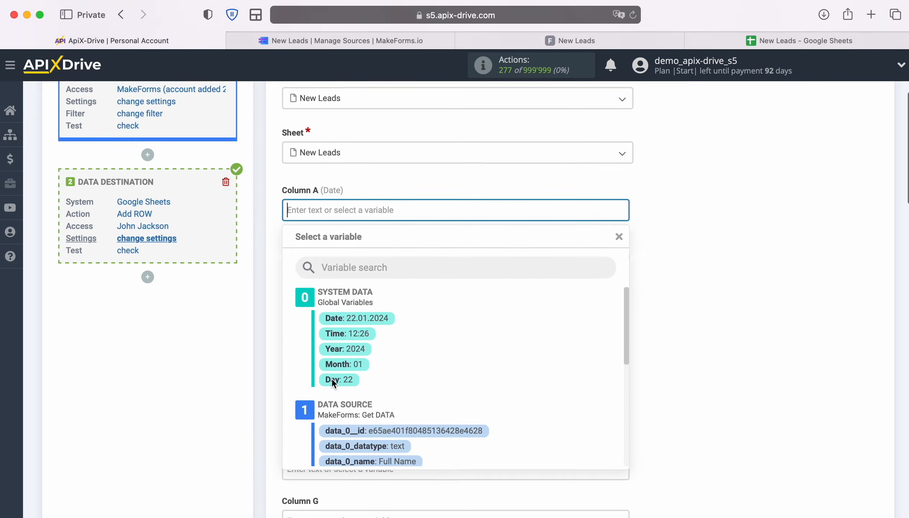
pyautogui.scroll(-5, 568, 351)
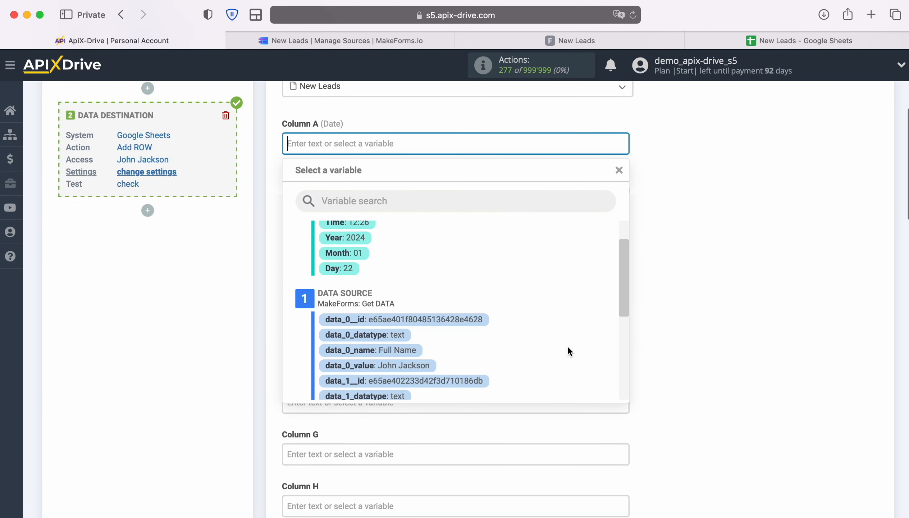
pyautogui.scroll(-4, 568, 348)
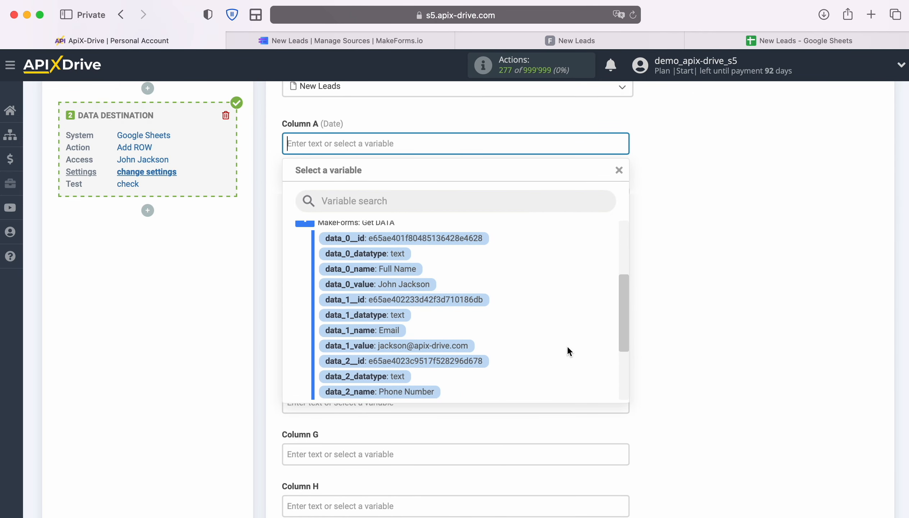
pyautogui.scroll(-1, 568, 349)
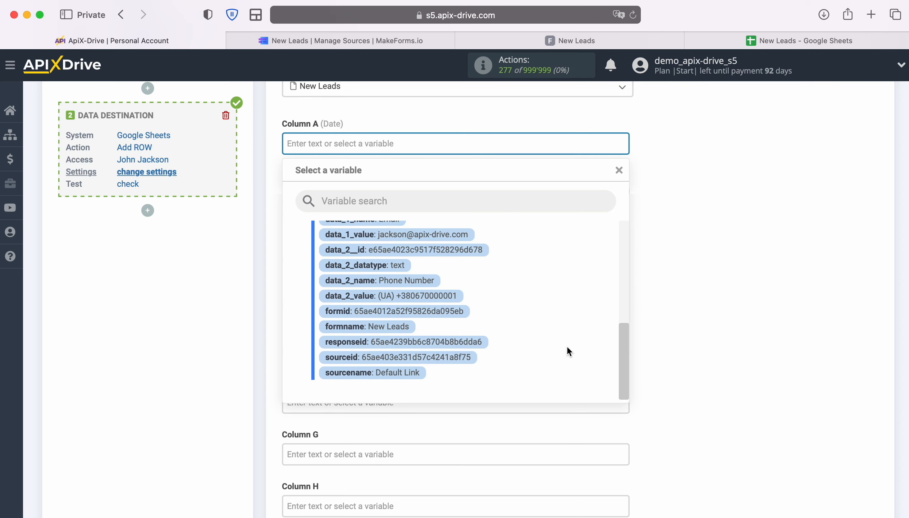
pyautogui.scroll(8, 565, 350)
pyautogui.scroll(3, 565, 347)
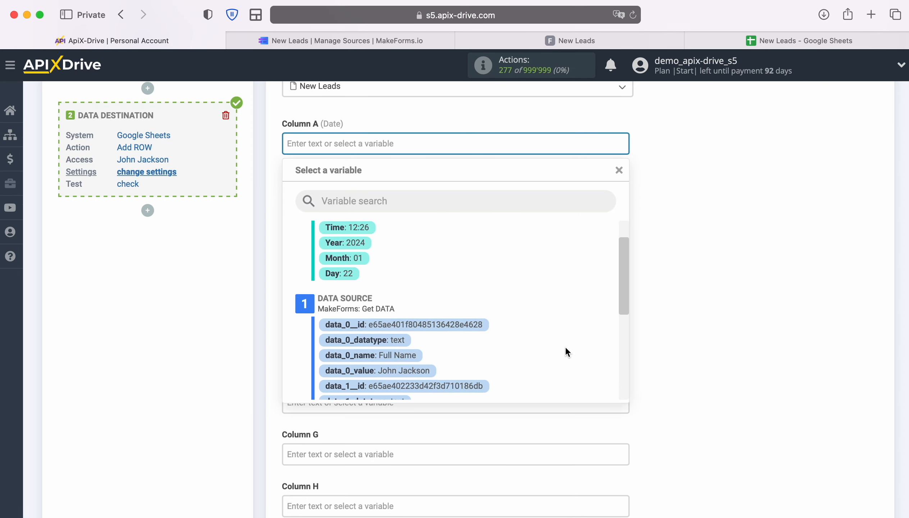
pyautogui.click(377, 251)
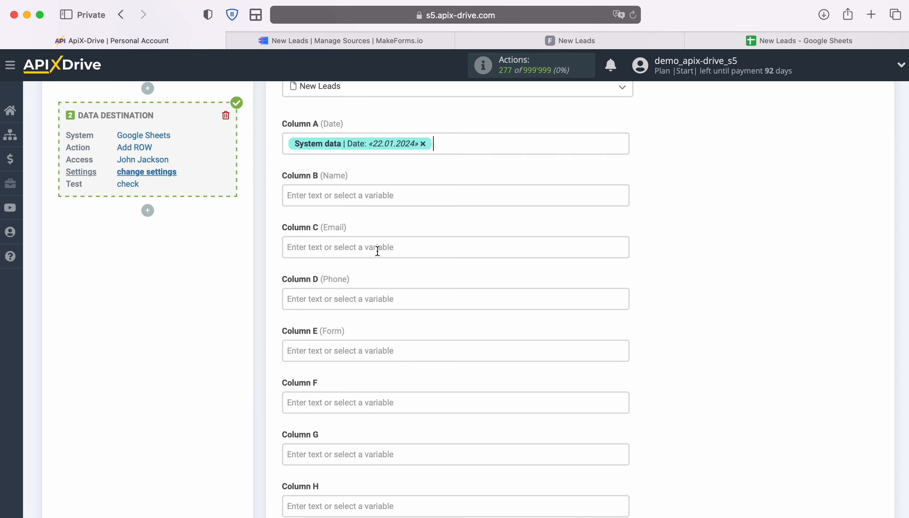
pyautogui.click(480, 148)
pyautogui.click(363, 267)
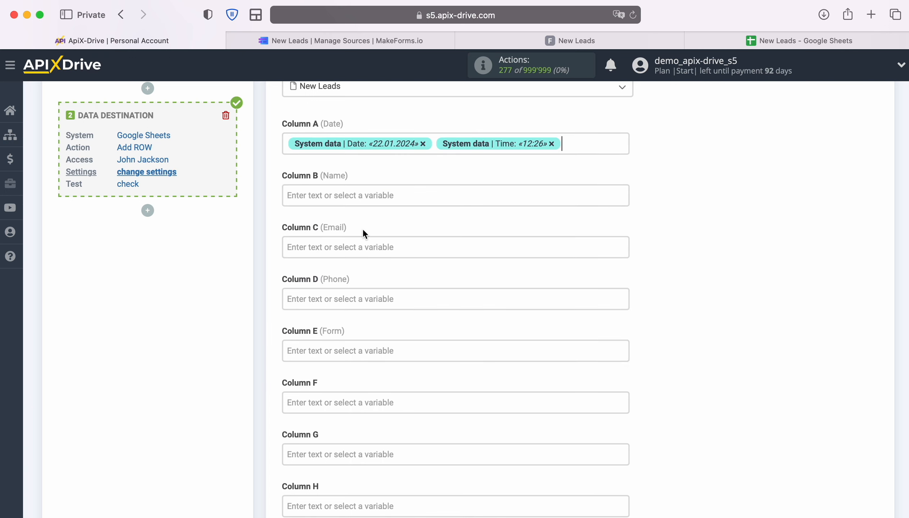
# - Map the Full Name value to Column B and the Email value to Column C
pyautogui.click(364, 197)
pyautogui.scroll(-3, 573, 295)
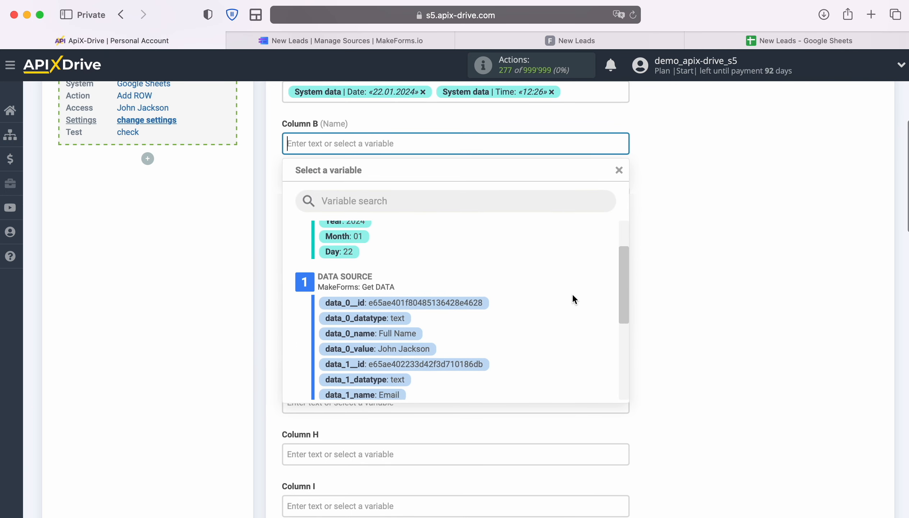
pyautogui.click(418, 335)
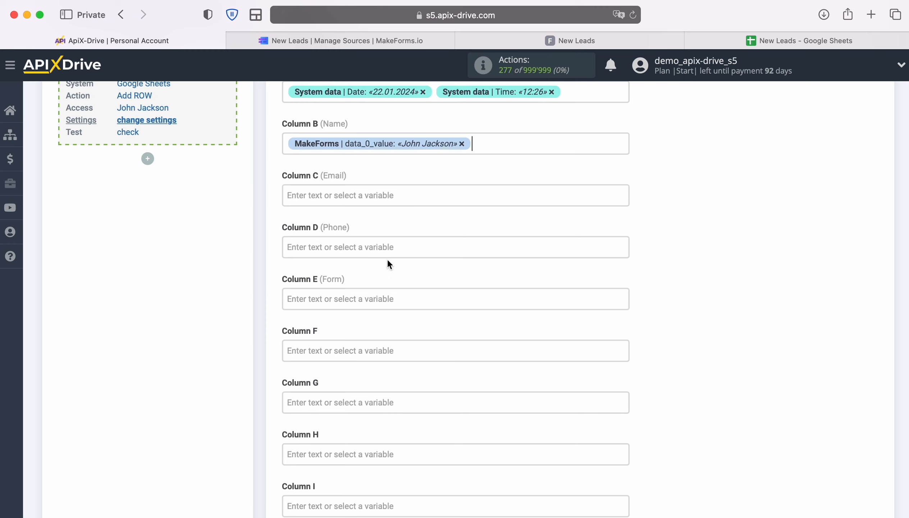
pyautogui.click(385, 197)
pyautogui.scroll(-5, 571, 333)
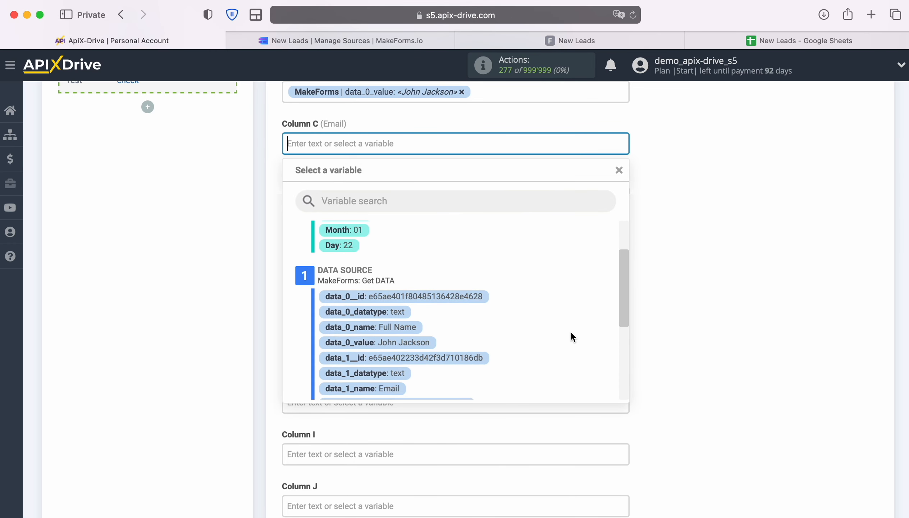
pyautogui.click(446, 345)
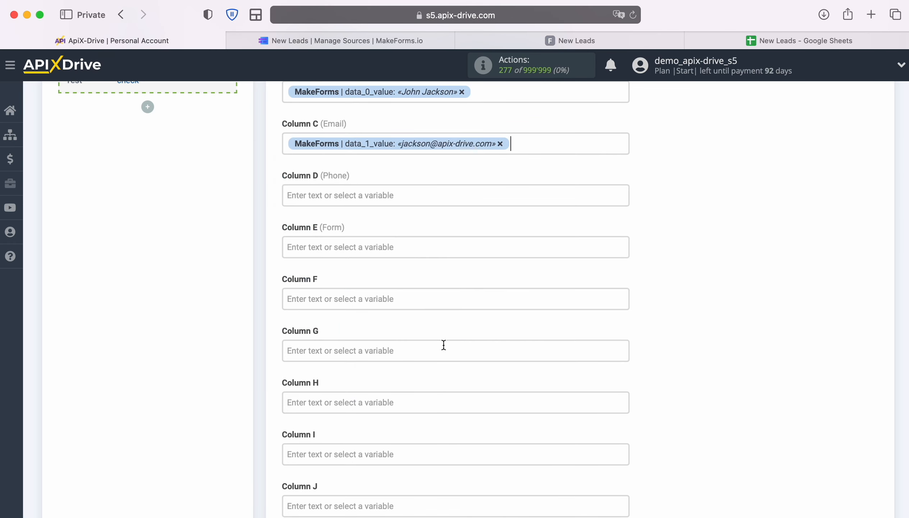
# - Map the Phone Number value to Column D and the form name to Column E
pyautogui.click(391, 201)
pyautogui.scroll(-4, 603, 321)
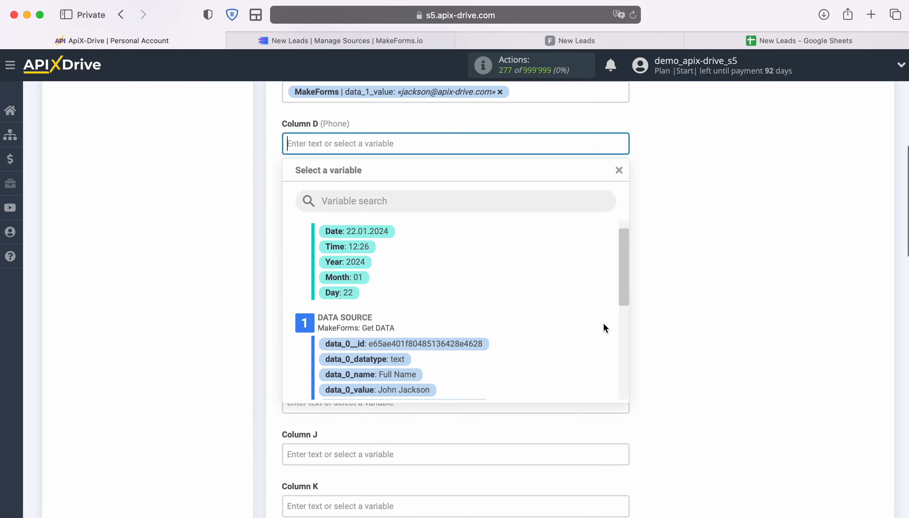
pyautogui.scroll(-3, 601, 328)
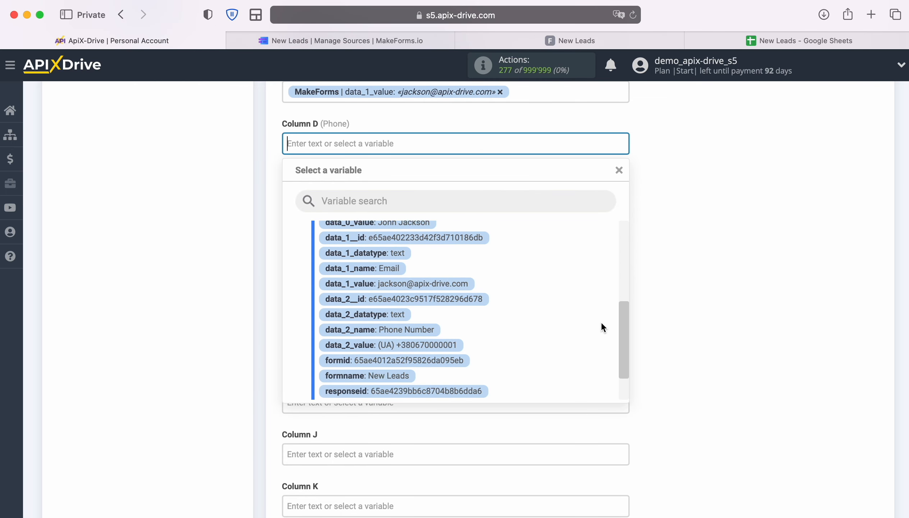
pyautogui.click(441, 343)
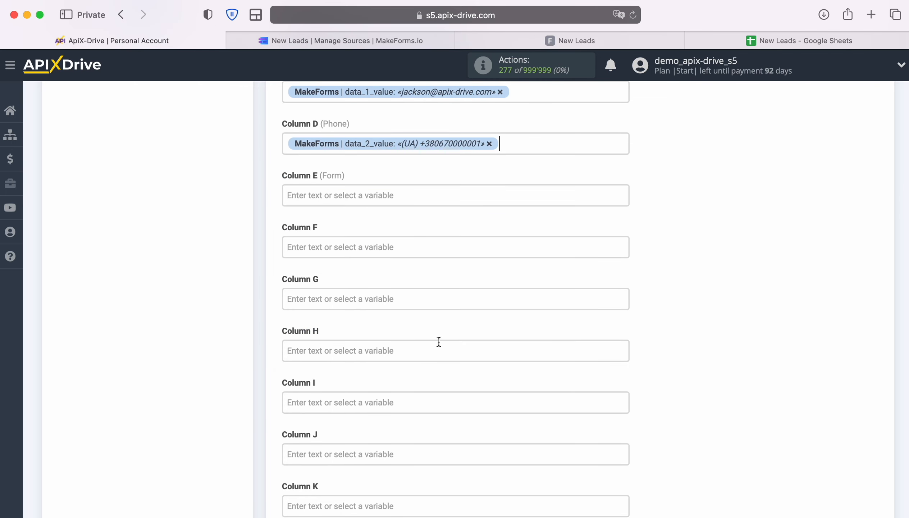
pyautogui.click(393, 195)
pyautogui.scroll(-4, 583, 330)
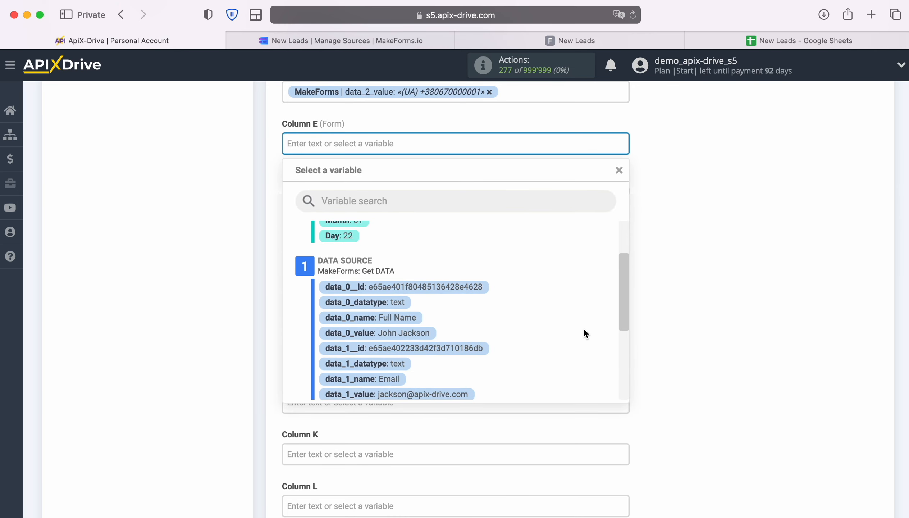
pyautogui.scroll(-3, 585, 334)
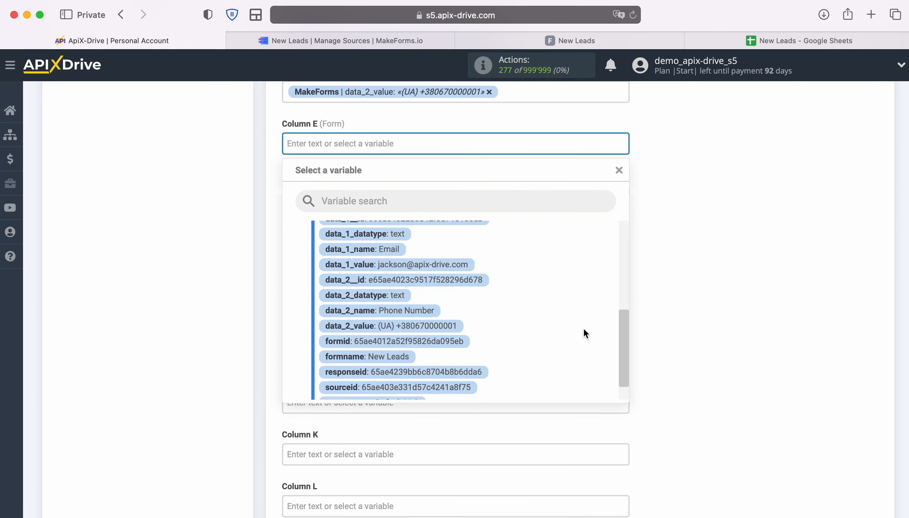
pyautogui.click(397, 343)
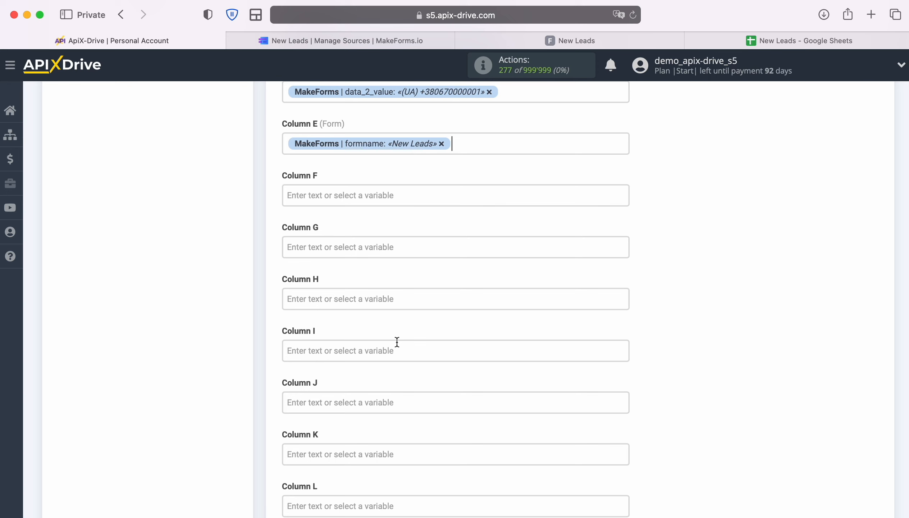
# - Enter the fixed text 'New Lead from MakeForms' in Column F
pyautogui.click(341, 195)
pyautogui.write('N')
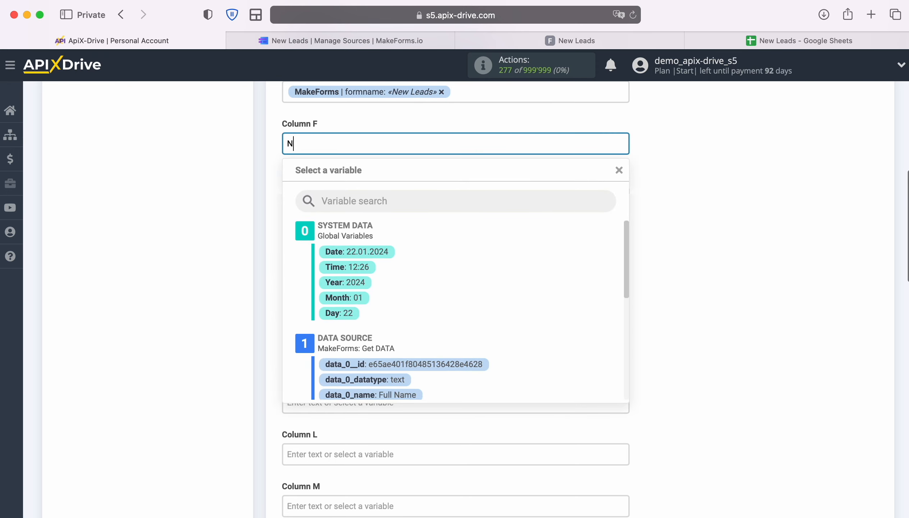
pyautogui.write('ew Lead from Make')
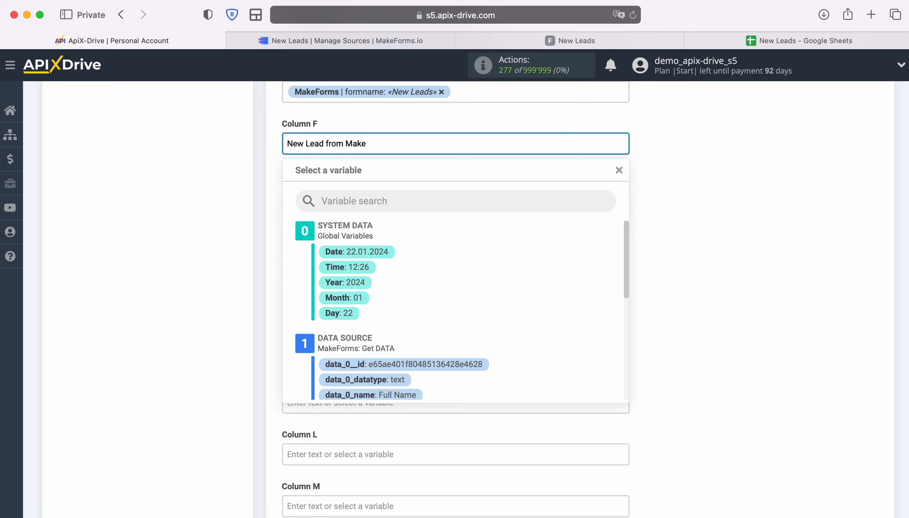
pyautogui.write('Forms')
pyautogui.click(720, 255)
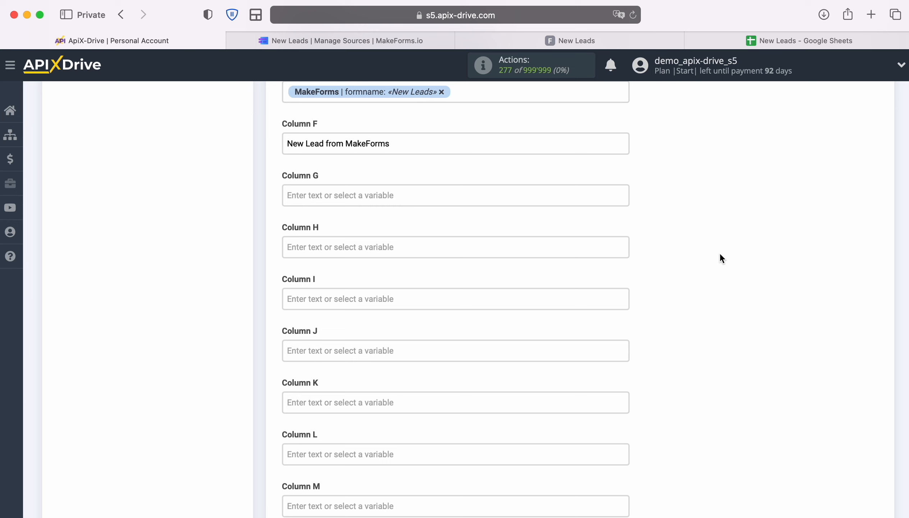
pyautogui.scroll(-10, 720, 254)
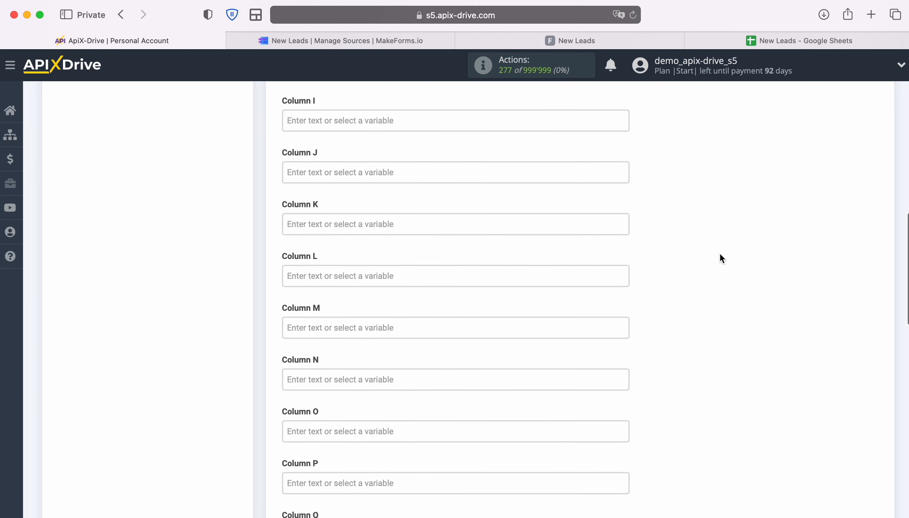
pyautogui.scroll(-10, 720, 255)
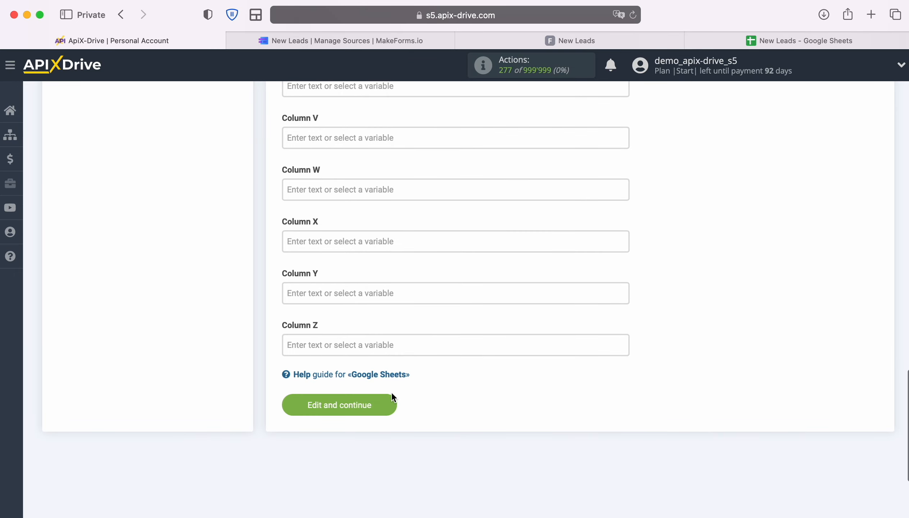
# - Save the column mapping and send a test row to the New Leads sheet
pyautogui.click(392, 402)
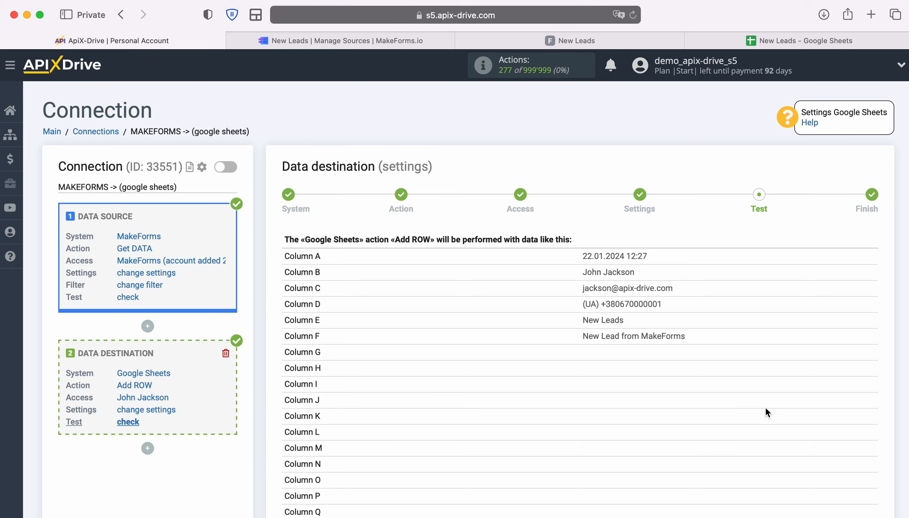
pyautogui.scroll(-6, 768, 406)
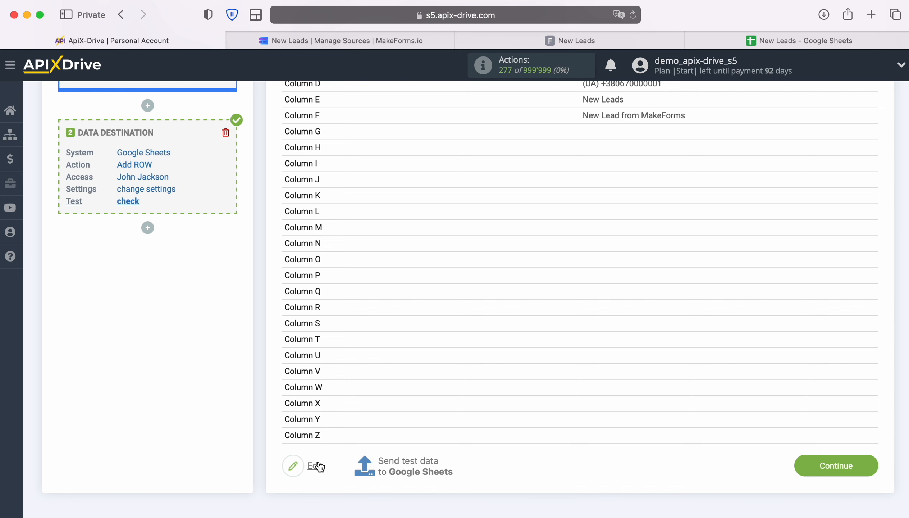
pyautogui.click(407, 462)
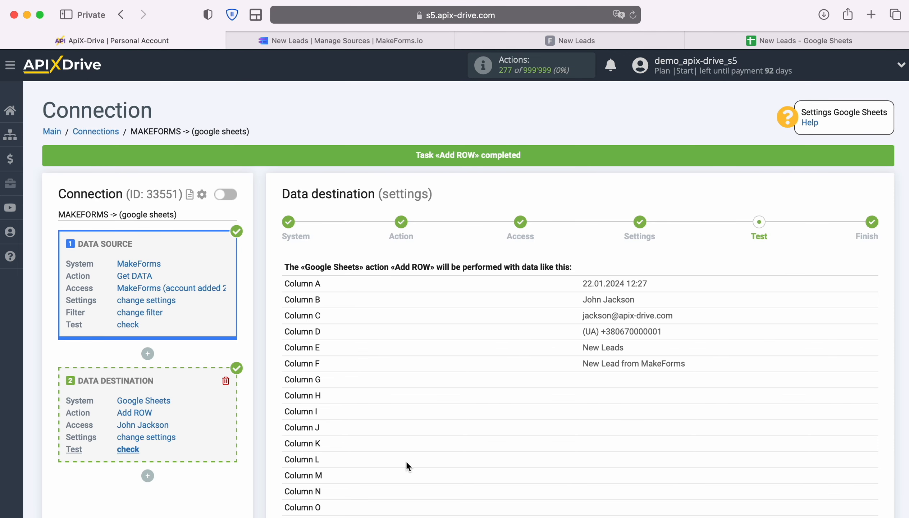
pyautogui.click(758, 40)
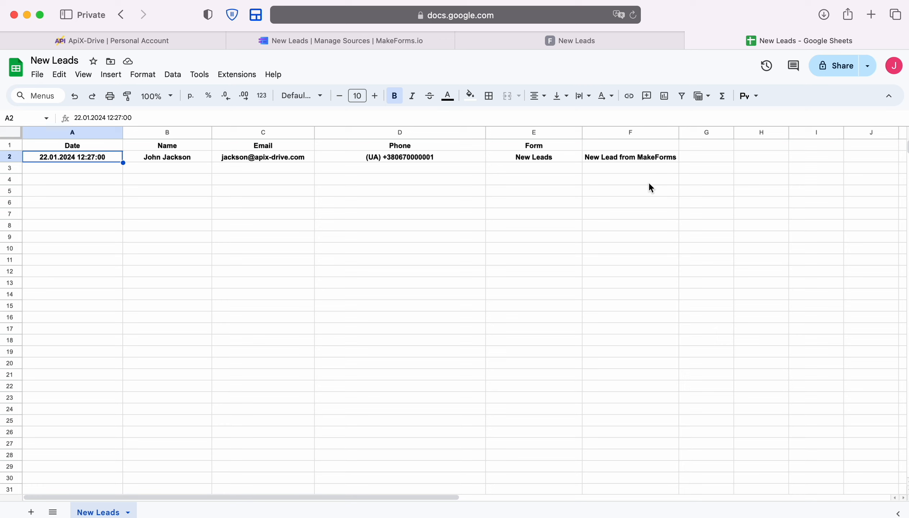
pyautogui.click(155, 40)
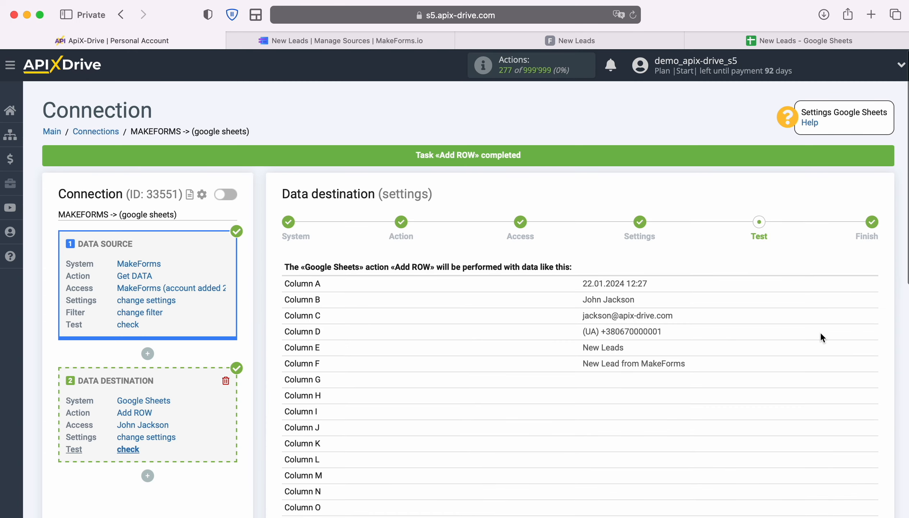
# - Finish the Google Sheets destination setup and enable auto-update for the connection
pyautogui.scroll(-10, 863, 333)
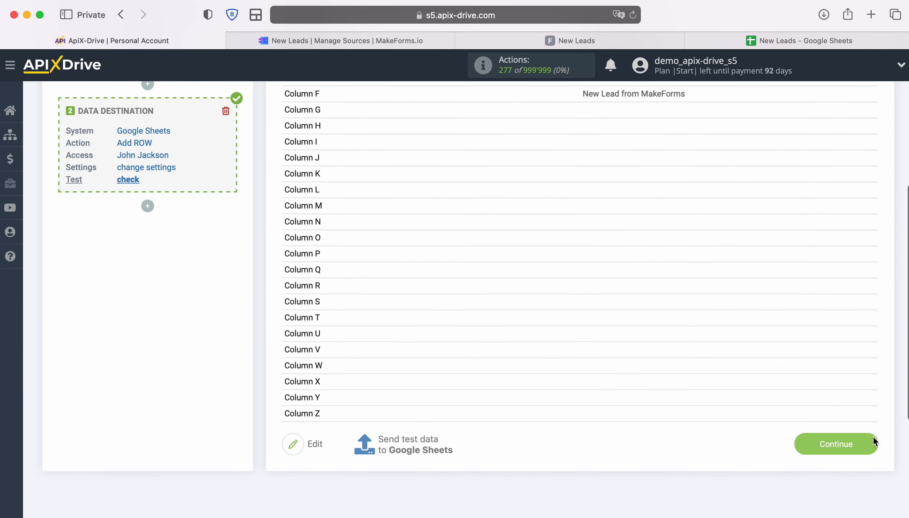
pyautogui.click(873, 440)
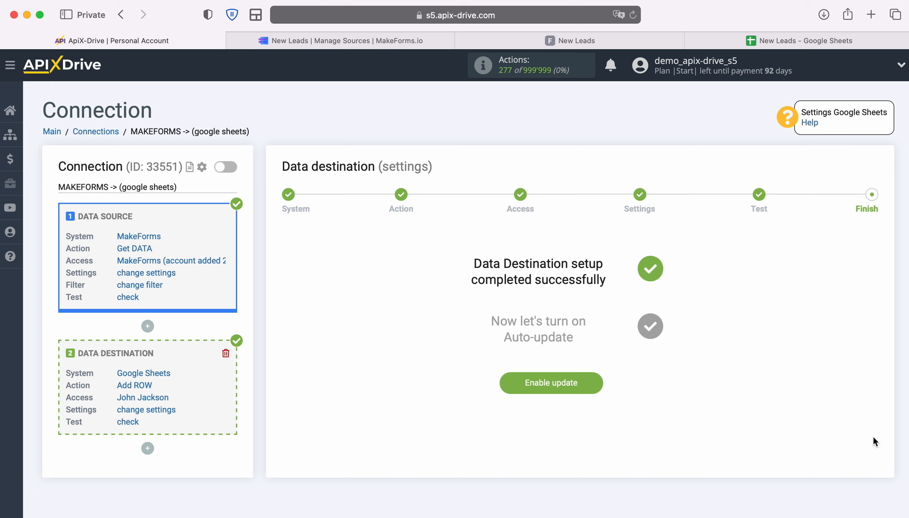
pyautogui.click(599, 383)
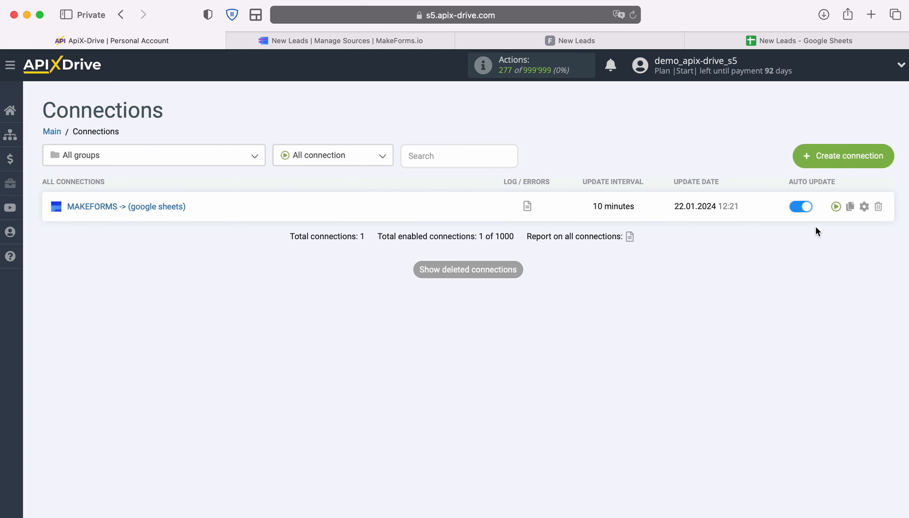
# - Change the connection's update interval to 5 minutes and save the settings
pyautogui.click(864, 207)
pyautogui.click(571, 299)
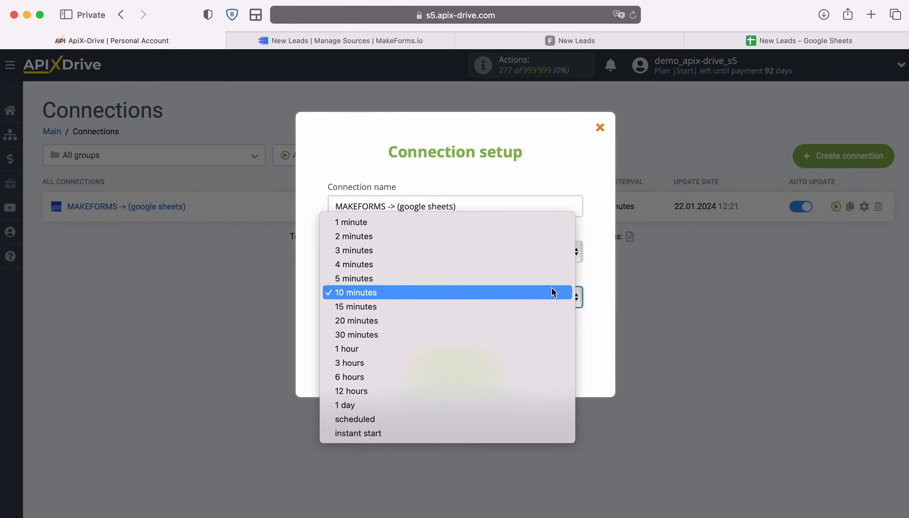
pyautogui.click(549, 279)
pyautogui.click(498, 367)
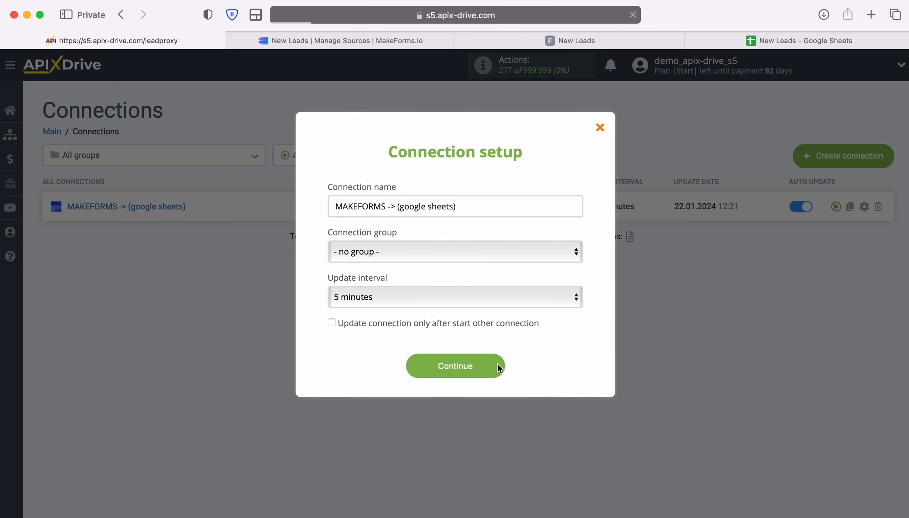